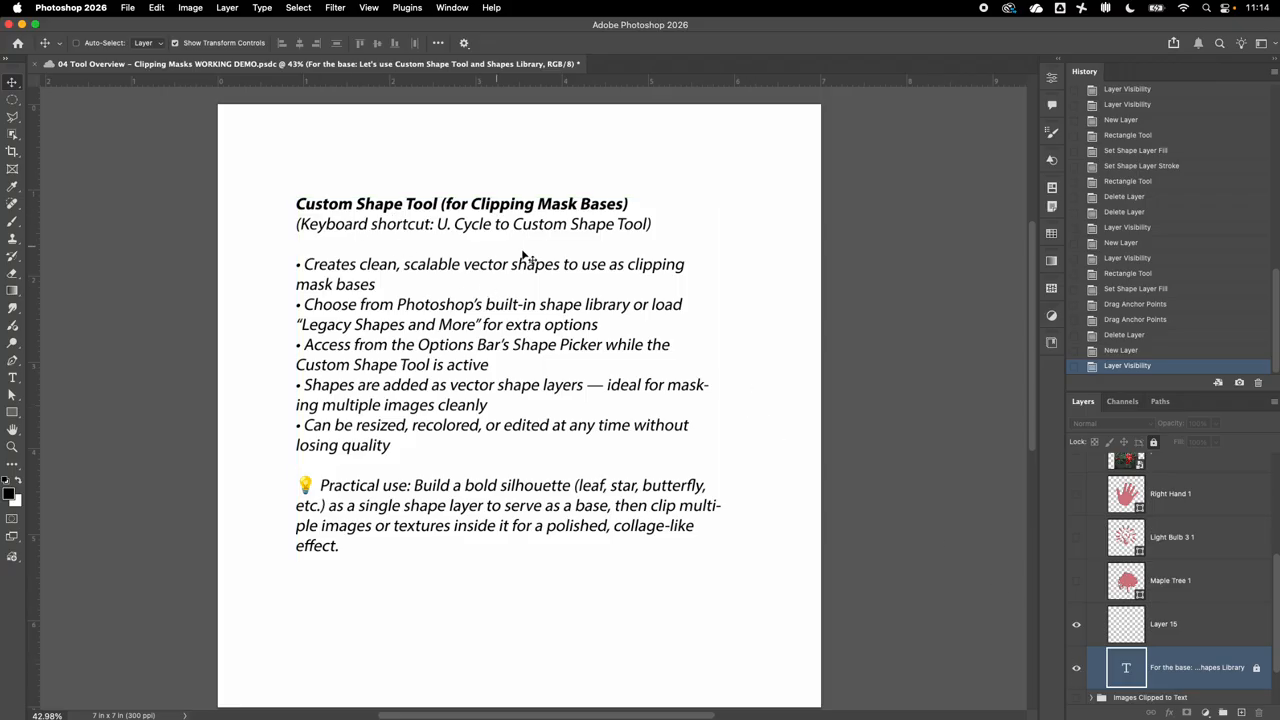
Hide the text layer and draw a green rectangle about 2 × 1.64 in near the page's upper-left corner
{"action": "left_click", "coordinate": [1076, 667]}
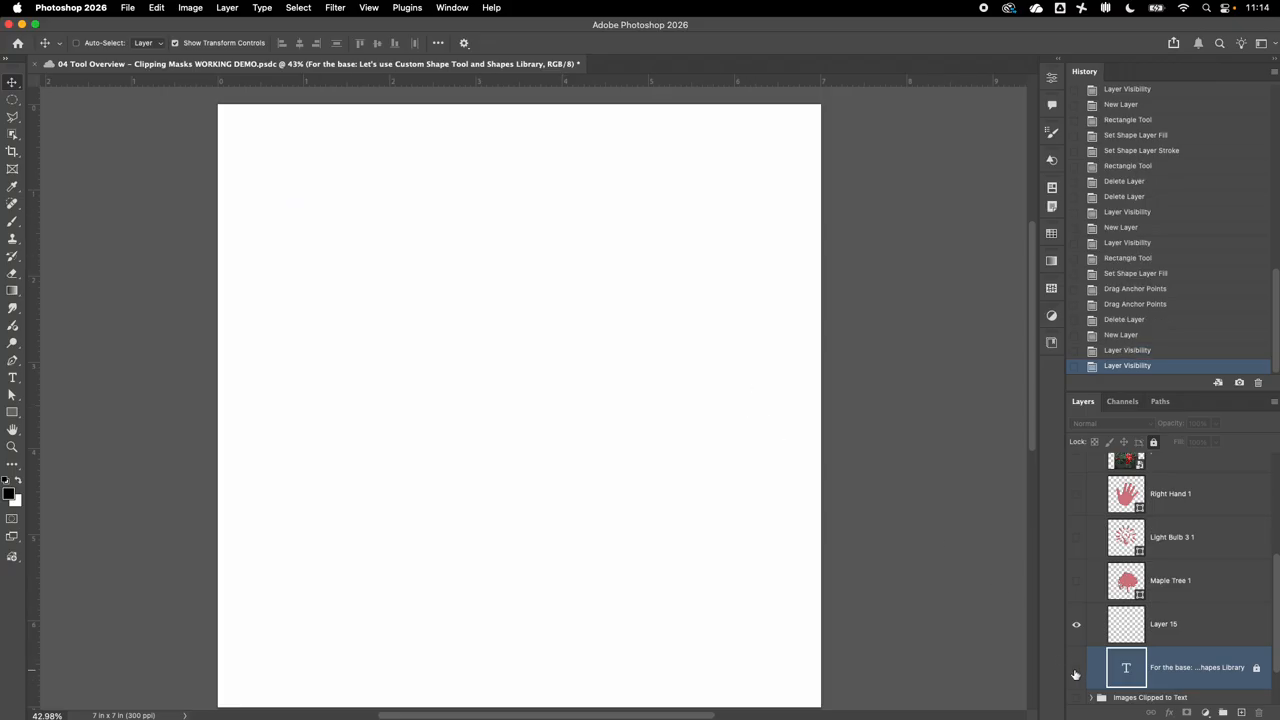
{"action": "left_click", "coordinate": [15, 413]}
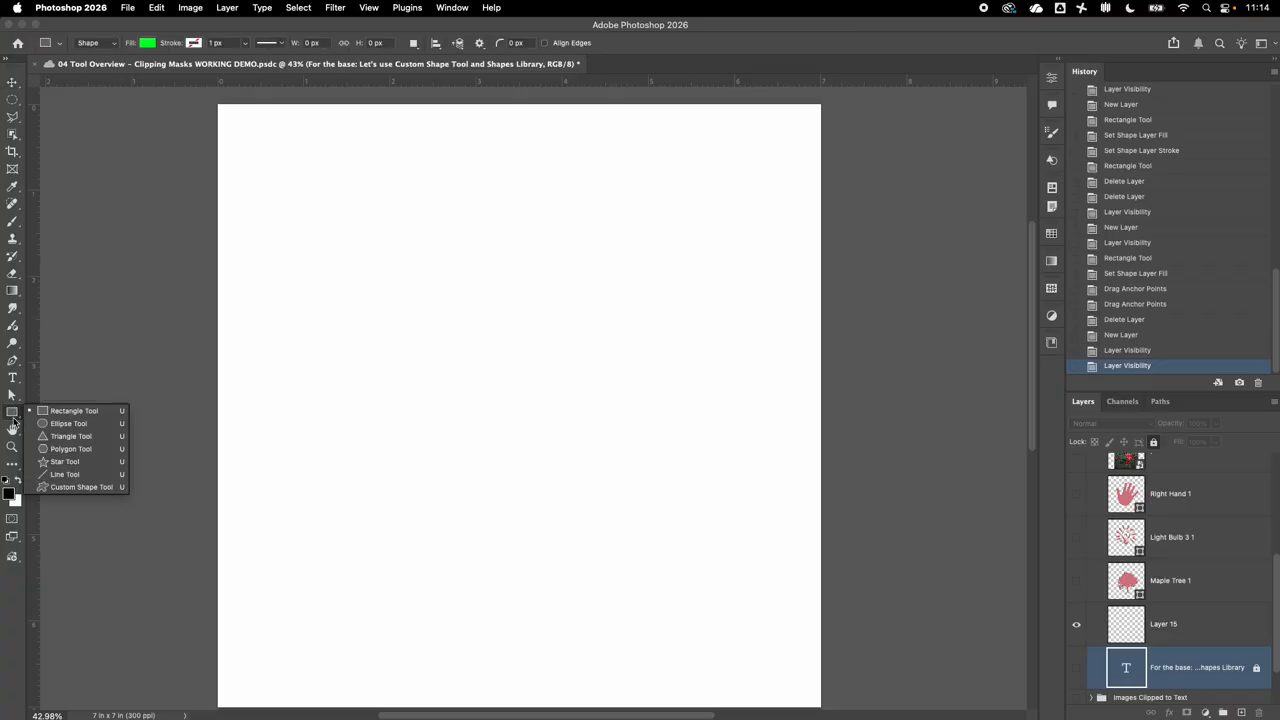
{"action": "left_click", "coordinate": [72, 413]}
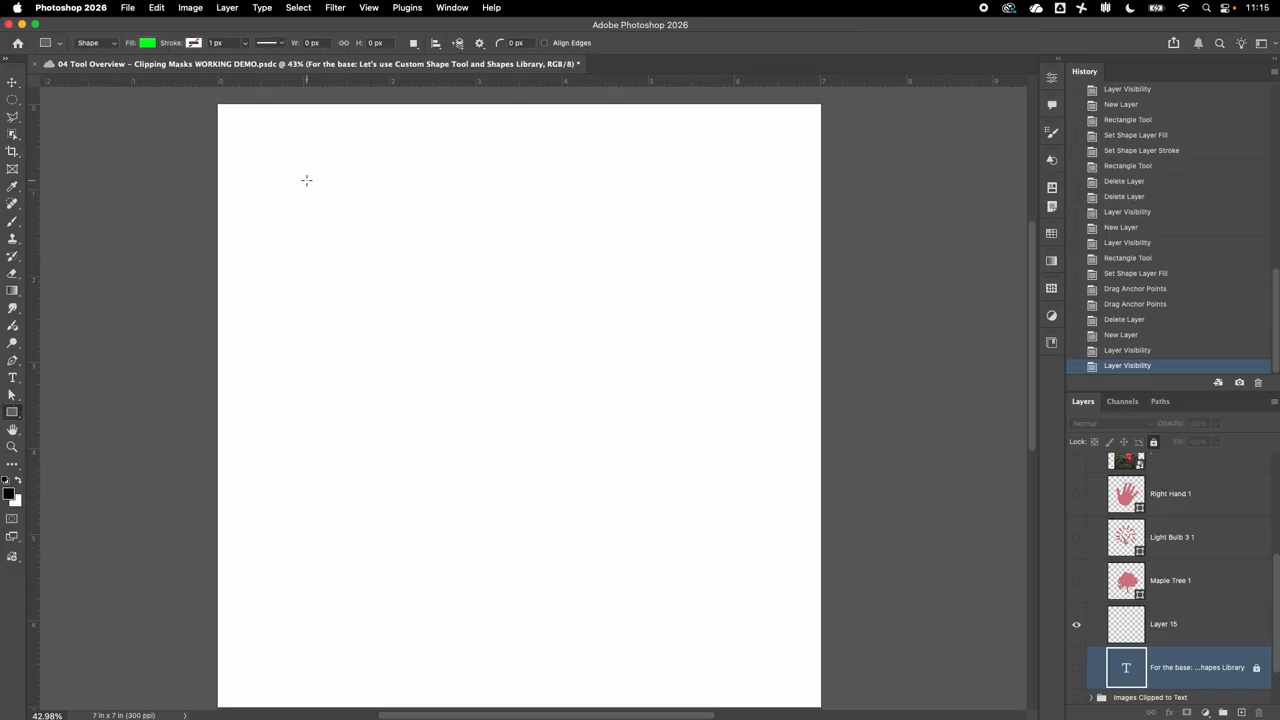
{"action": "left_click_drag", "start_coordinate": [306, 180], "coordinate": [481, 321]}
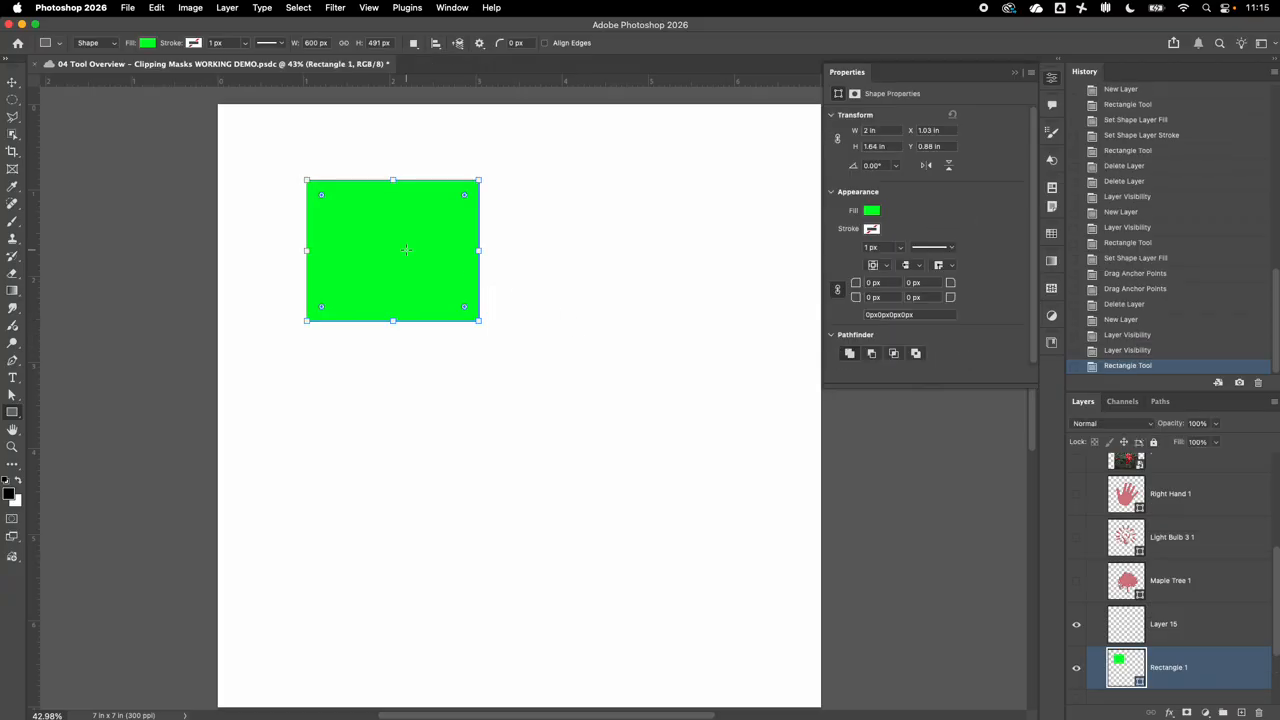
{"action": "left_click", "coordinate": [12, 82]}
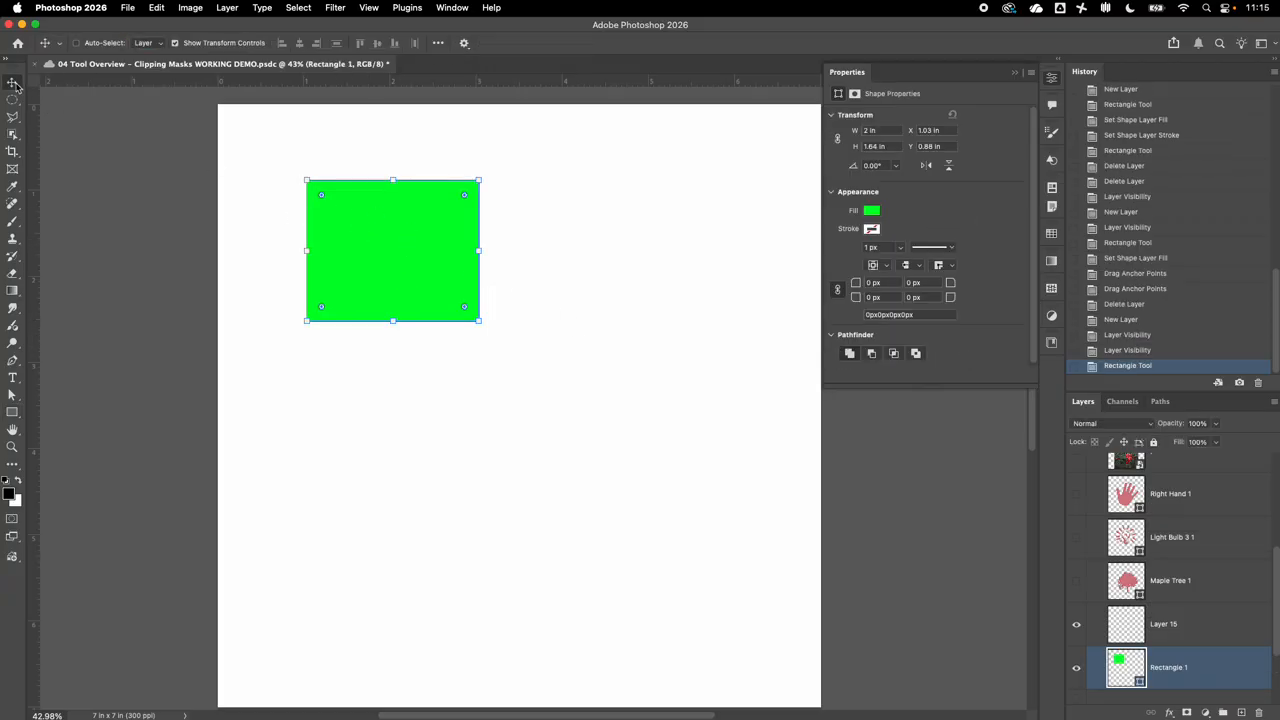
Draw the Wild Animals tiger as a custom shape about 2.27 × 1.32 in, below and right of the rectangle, and nudge it slightly
{"action": "left_click", "coordinate": [12, 415]}
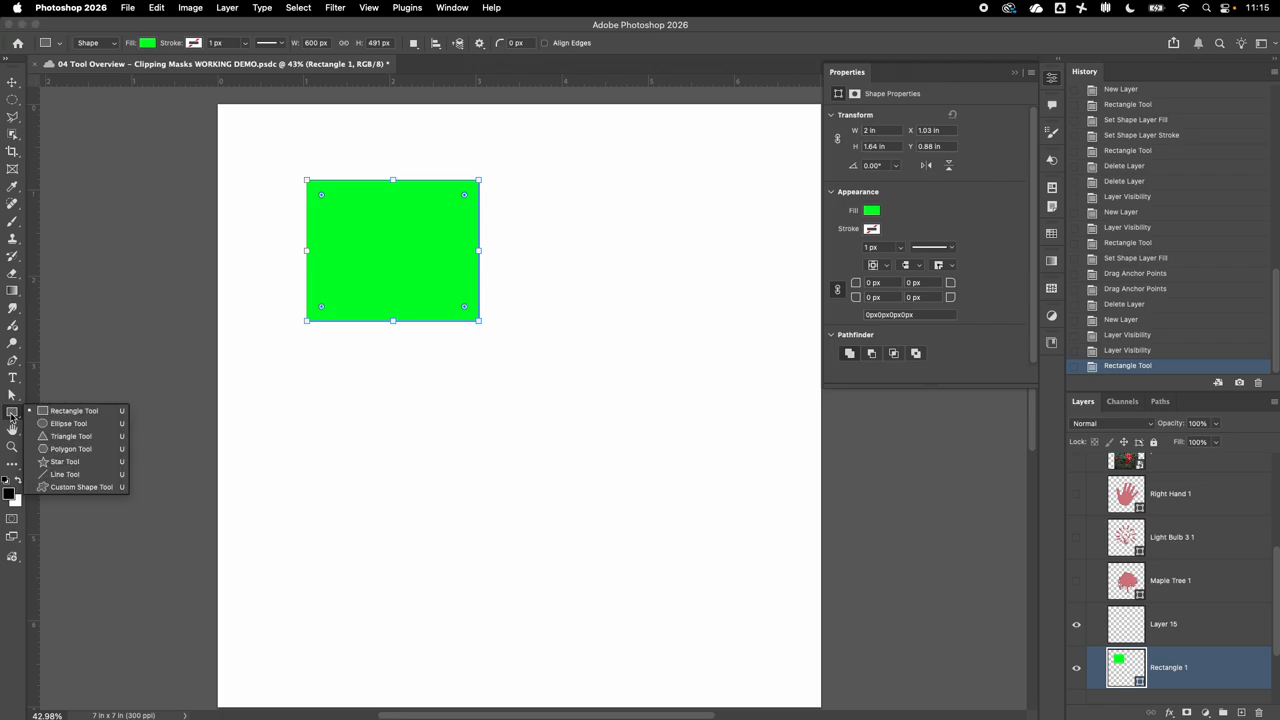
{"action": "left_click", "coordinate": [71, 487]}
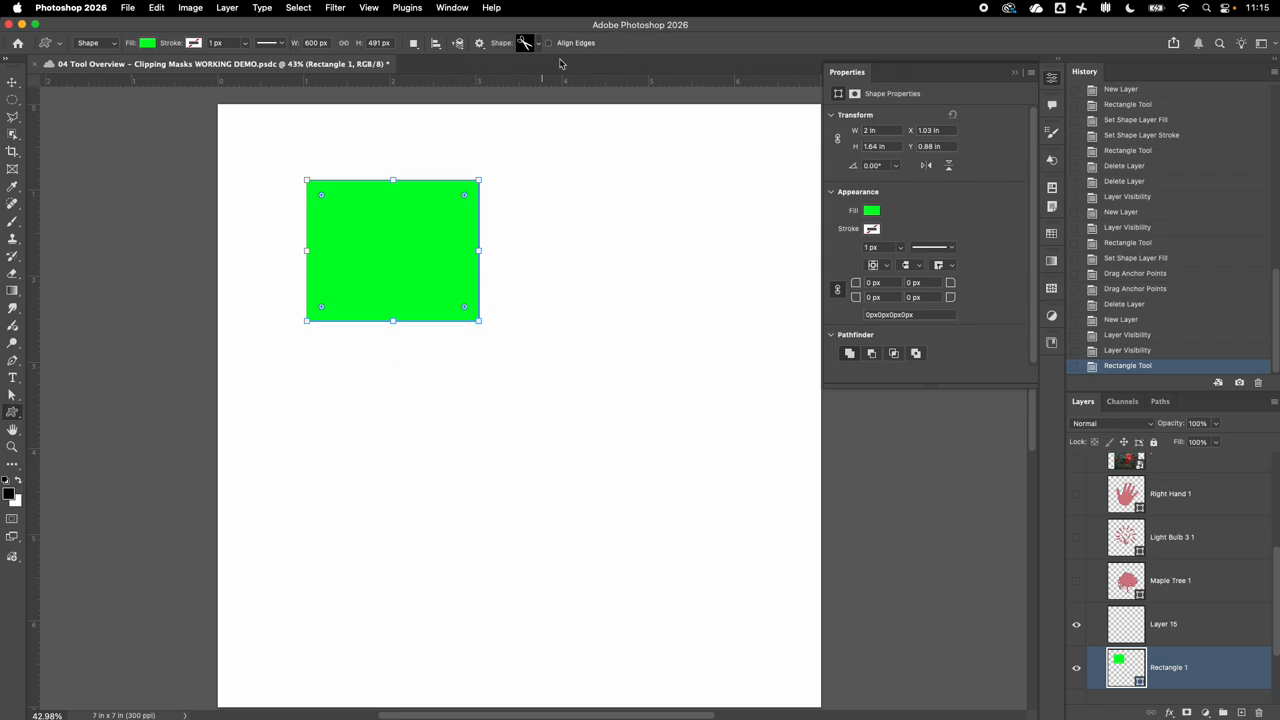
{"action": "left_click", "coordinate": [1012, 73]}
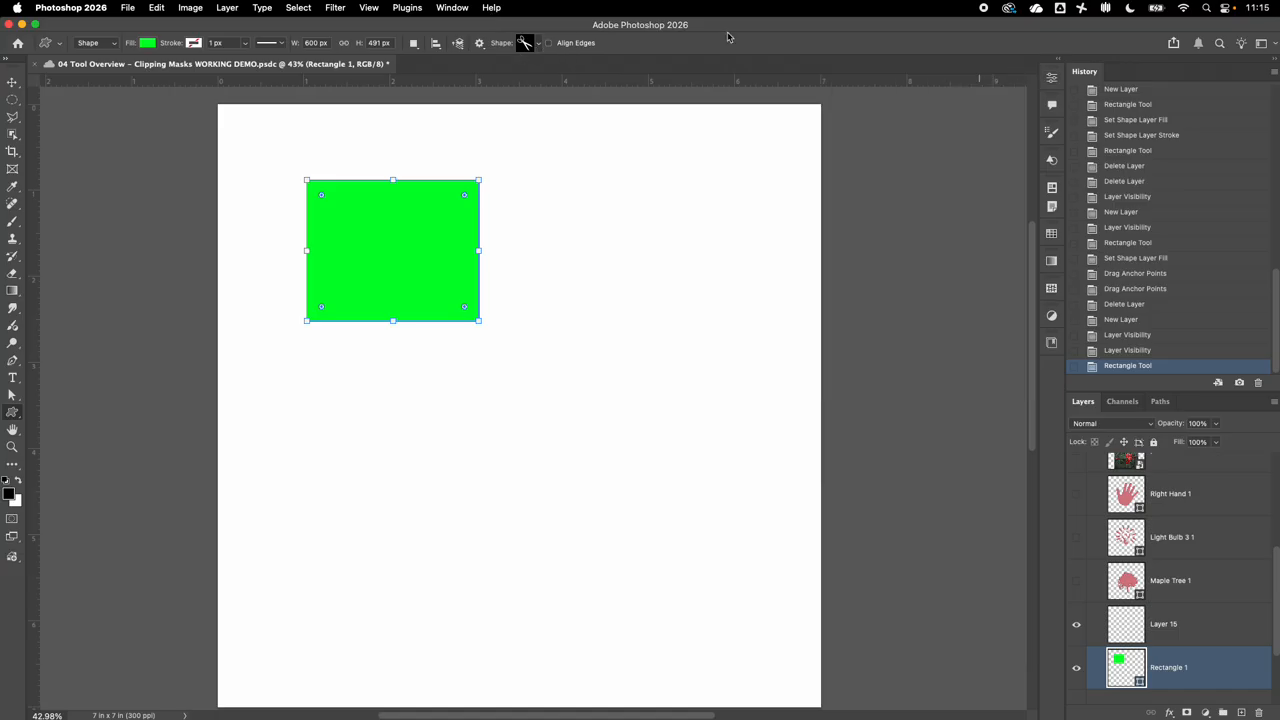
{"action": "left_click", "coordinate": [539, 45]}
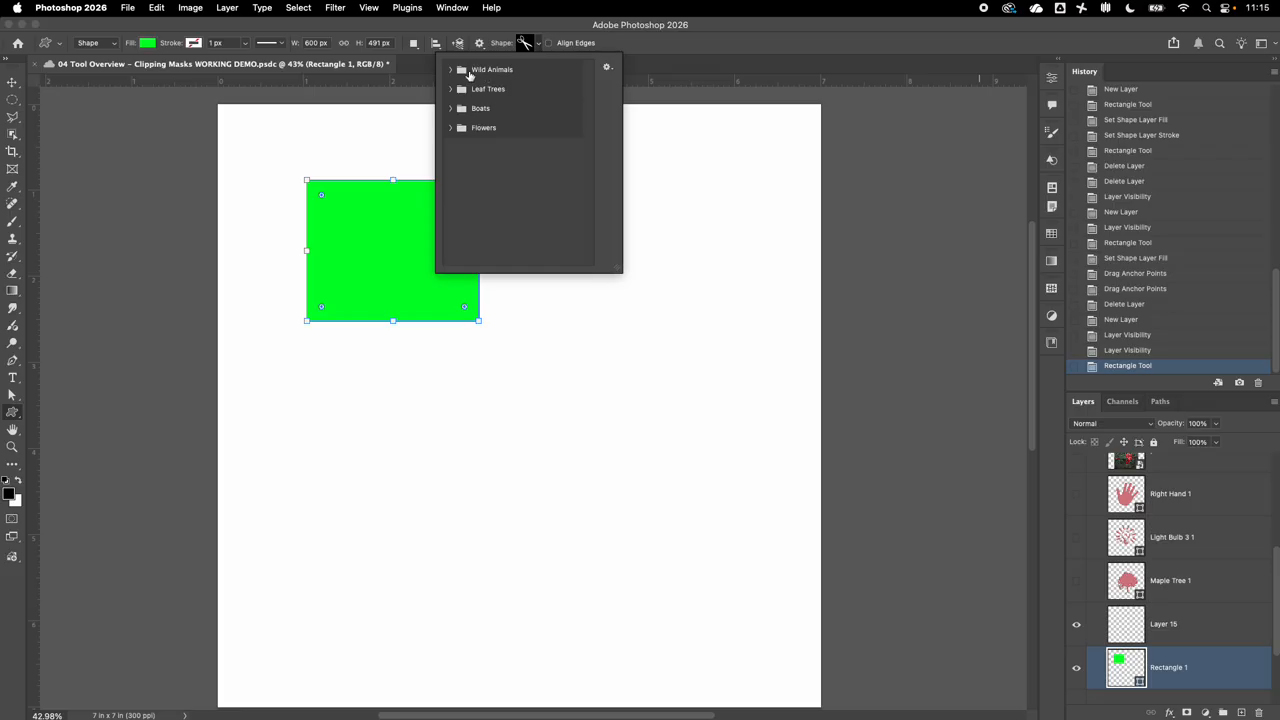
{"action": "left_click", "coordinate": [460, 72]}
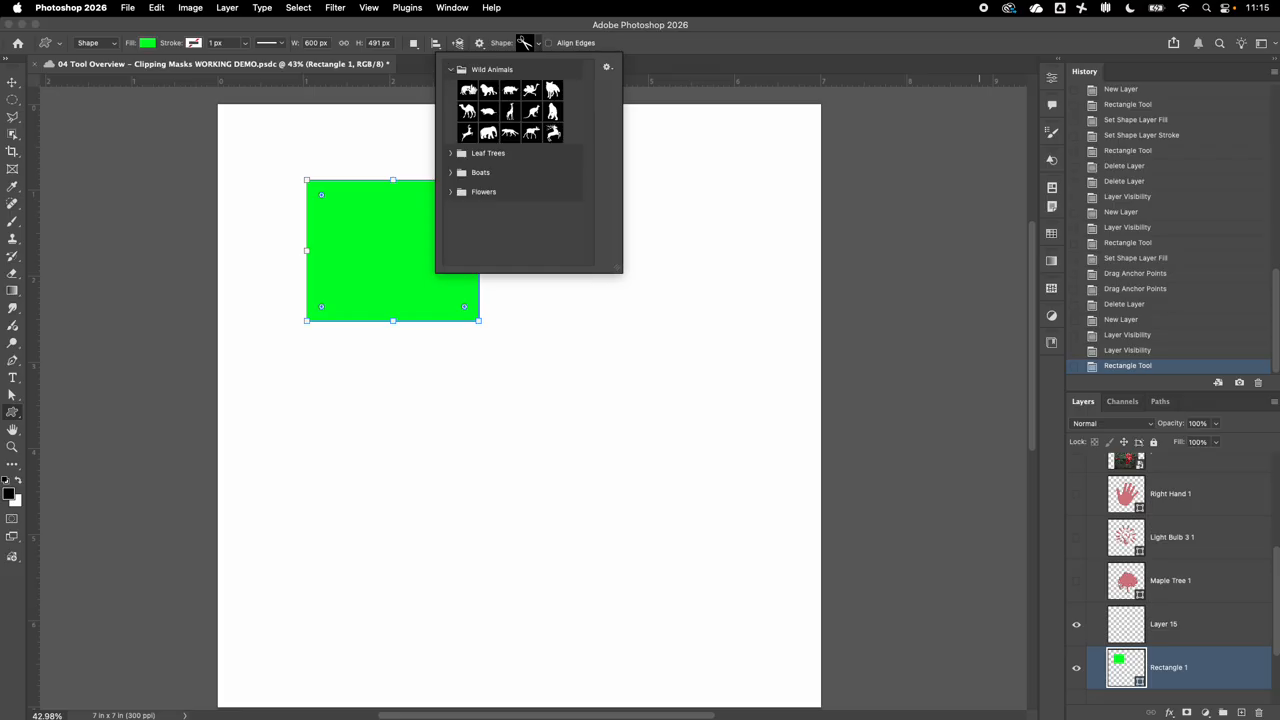
{"action": "left_click", "coordinate": [468, 91]}
{"action": "left_click_drag", "start_coordinate": [531, 321], "coordinate": [868, 447]}
{"action": "key", "text": "v"}
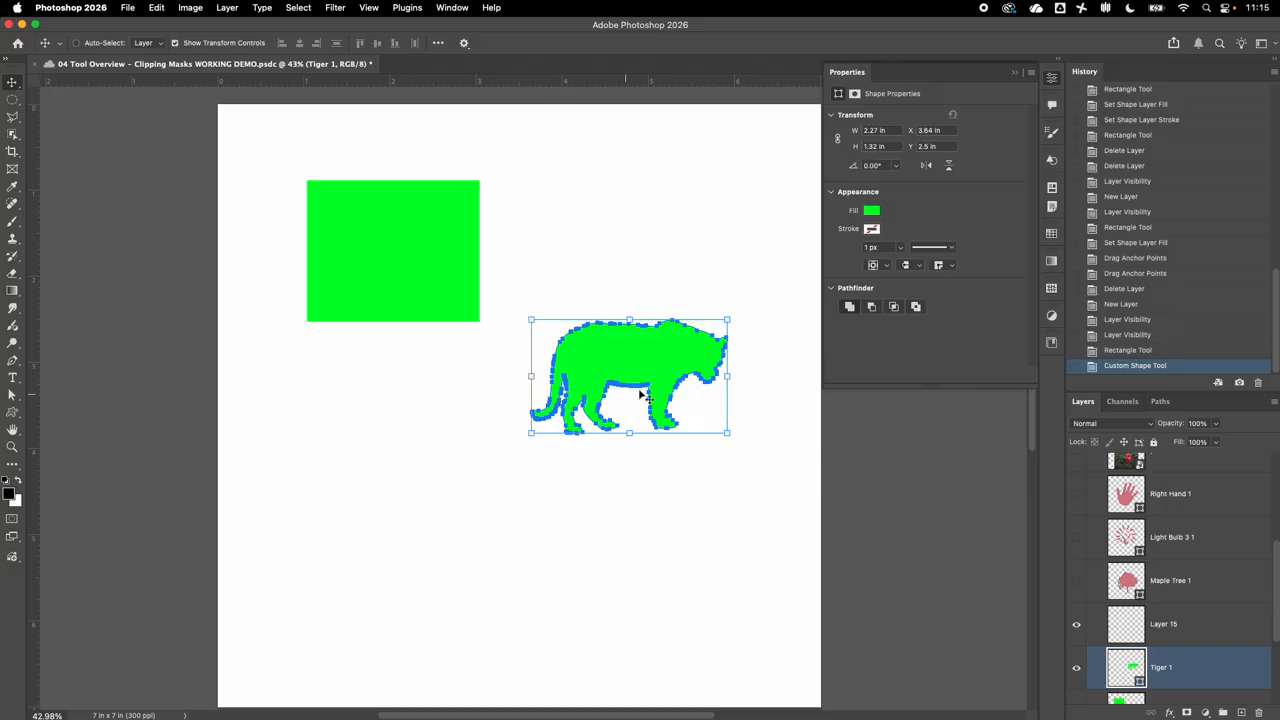
{"action": "left_click_drag", "start_coordinate": [648, 360], "coordinate": [650, 353]}
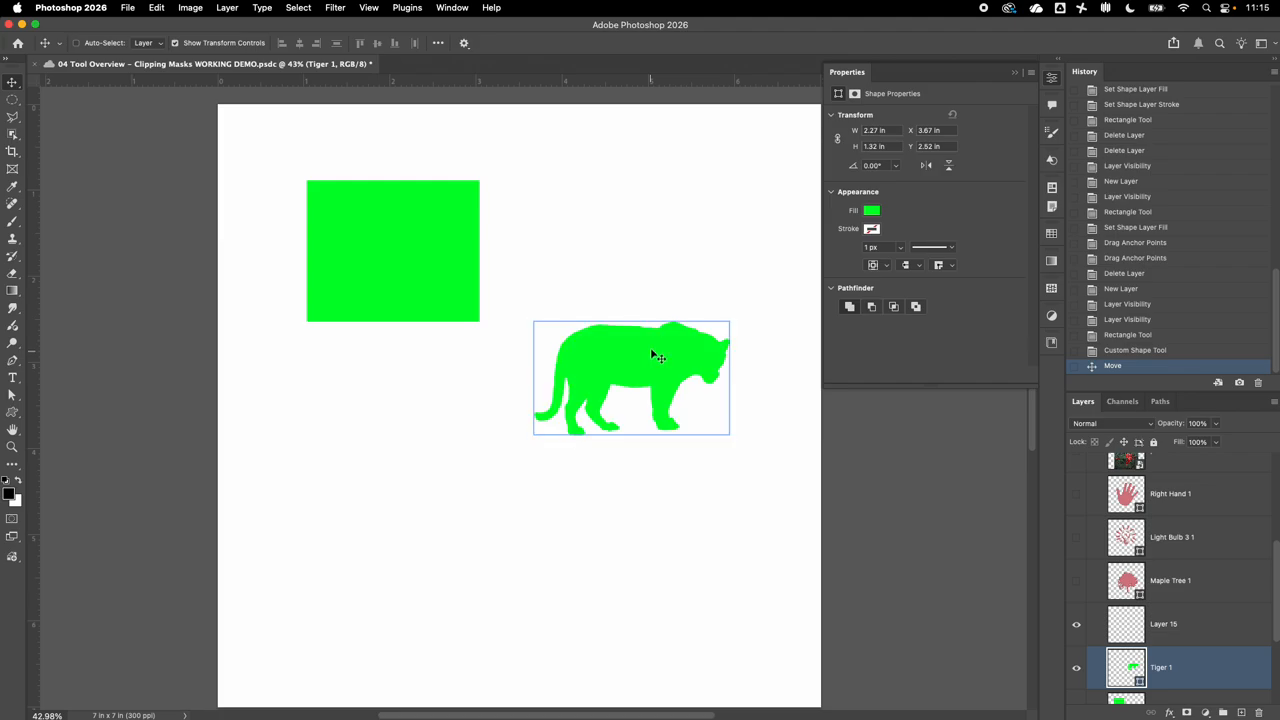
{"action": "left_click", "coordinate": [651, 352]}
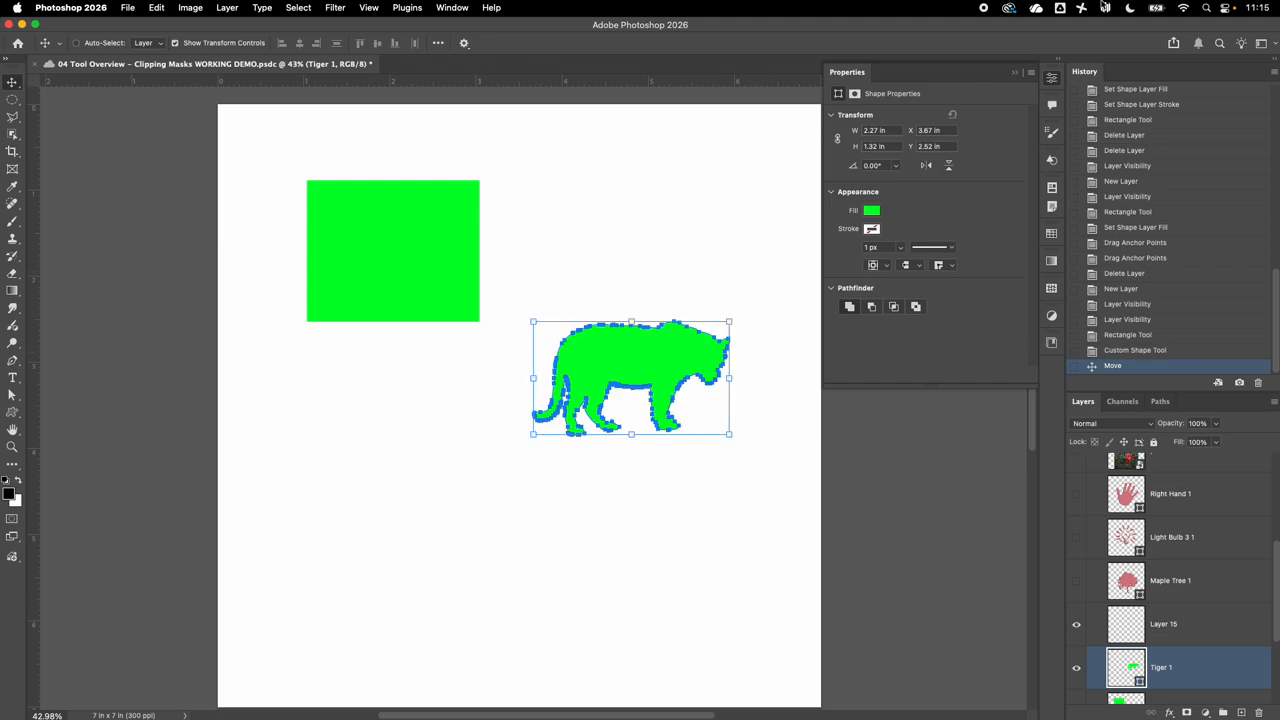
Show the full shape library and float it beside the canvas
{"action": "left_click", "coordinate": [1013, 75]}
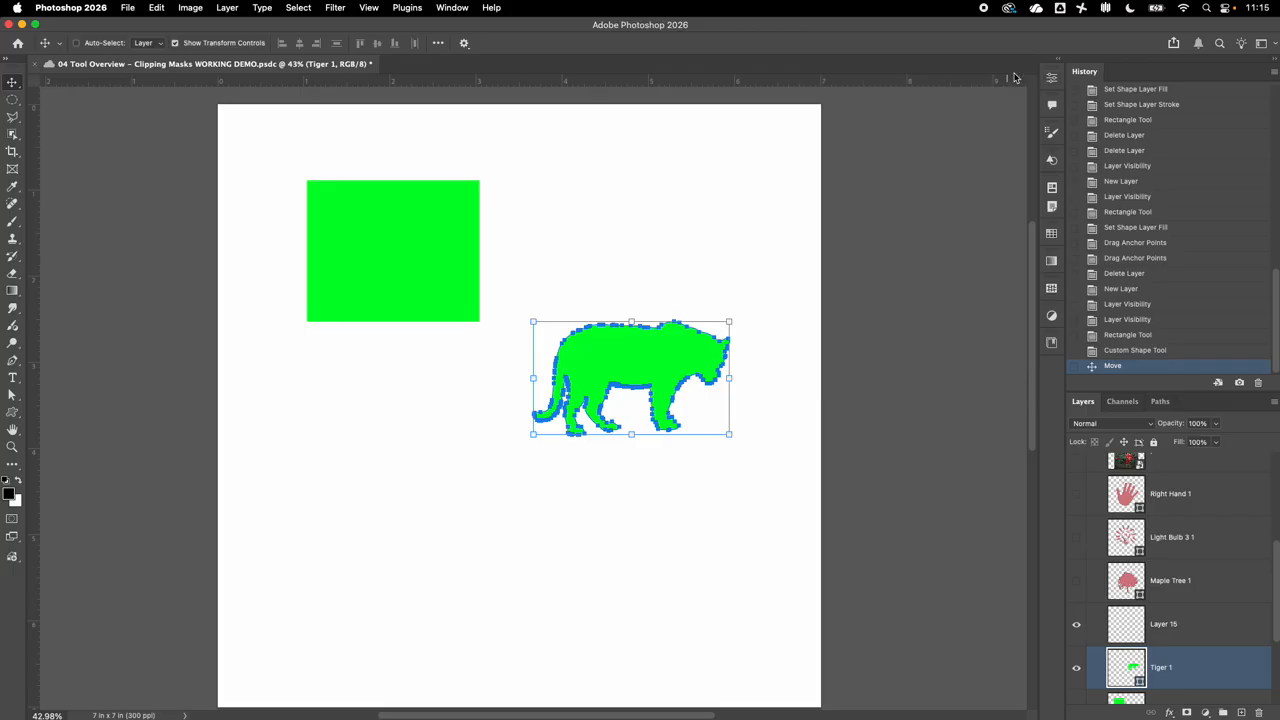
{"action": "left_click", "coordinate": [453, 8]}
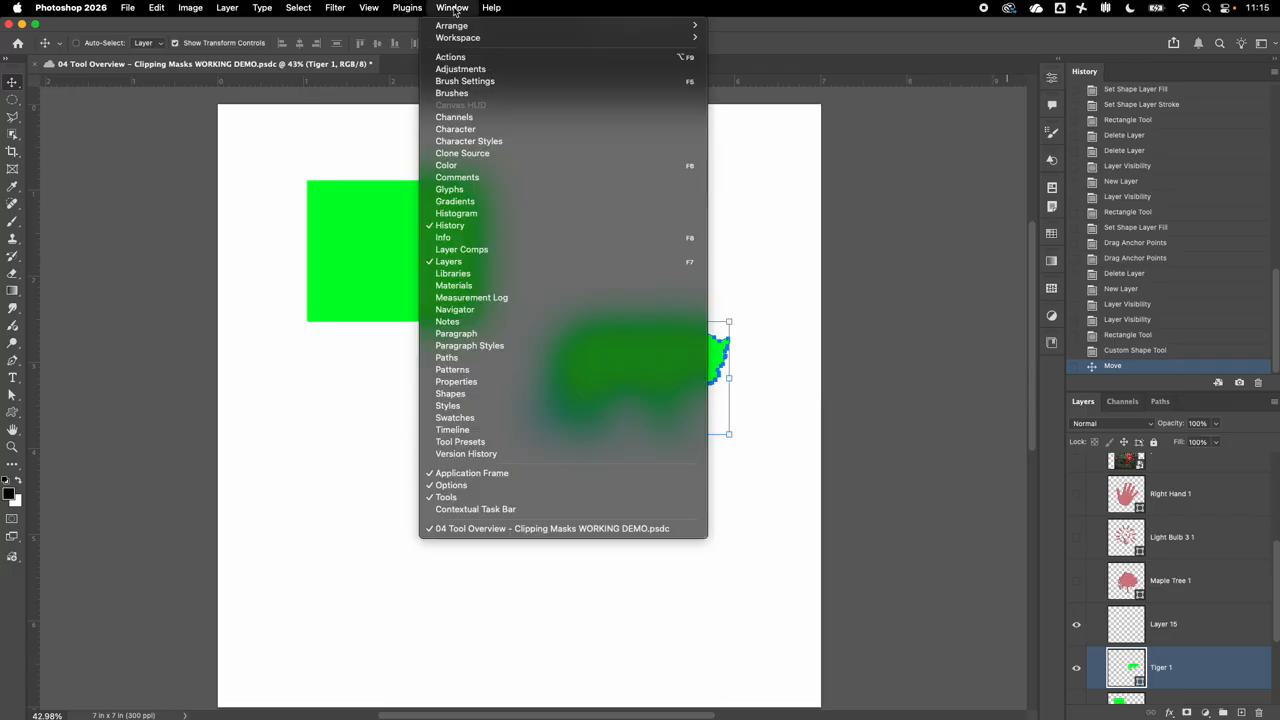
{"action": "left_click", "coordinate": [449, 394]}
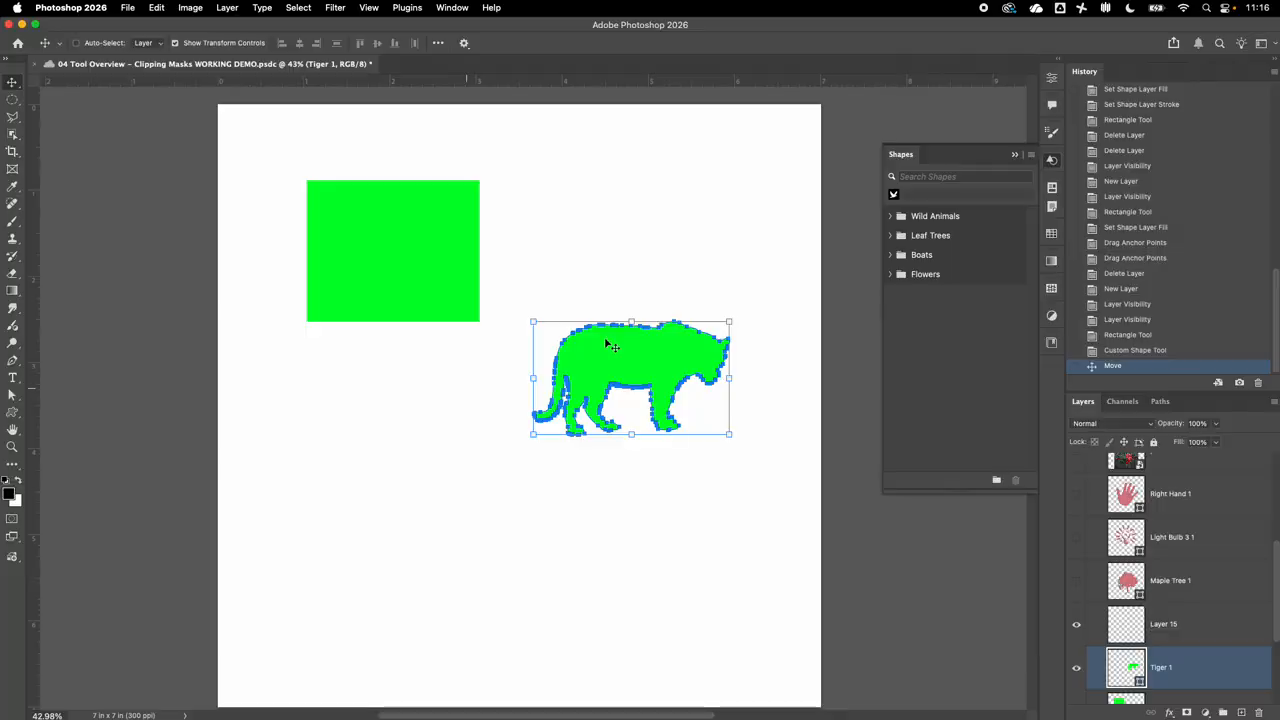
{"action": "left_click_drag", "start_coordinate": [952, 155], "coordinate": [888, 112]}
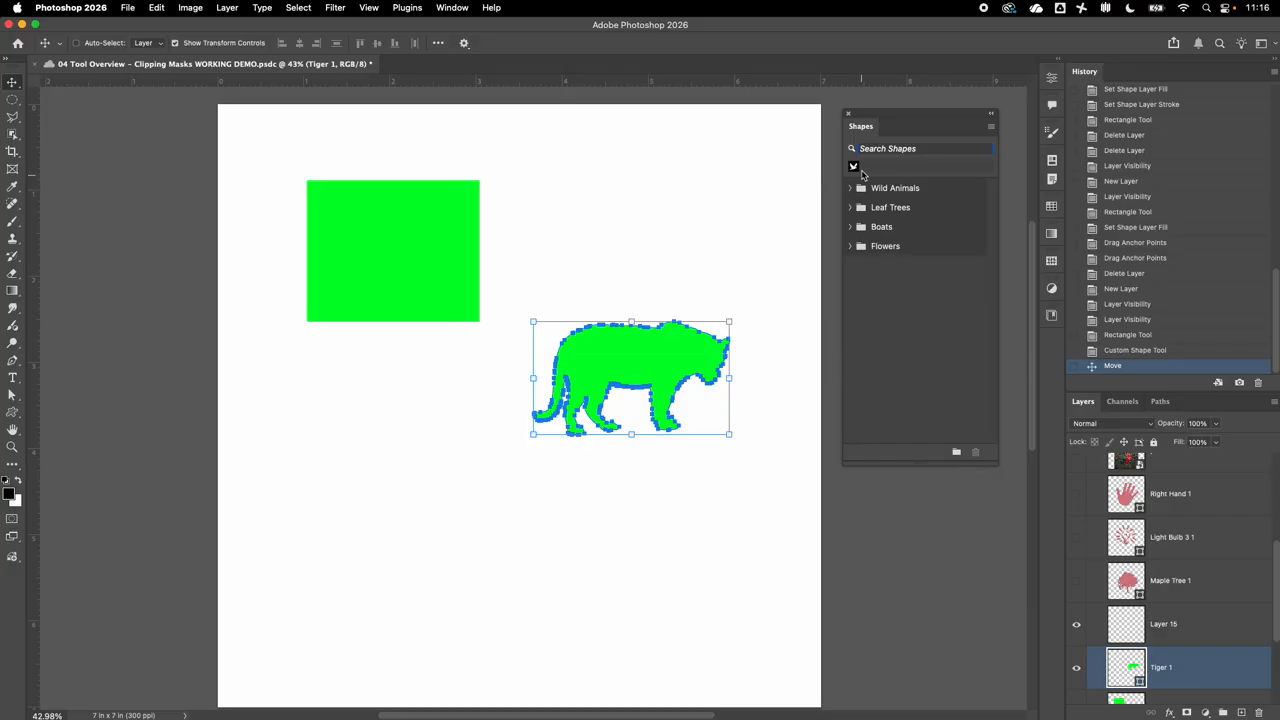
Examine the shapes in the Wild Animals, Leaf Trees, Boats and Flowers groups, collapsing each group after viewing
{"action": "left_click", "coordinate": [850, 189]}
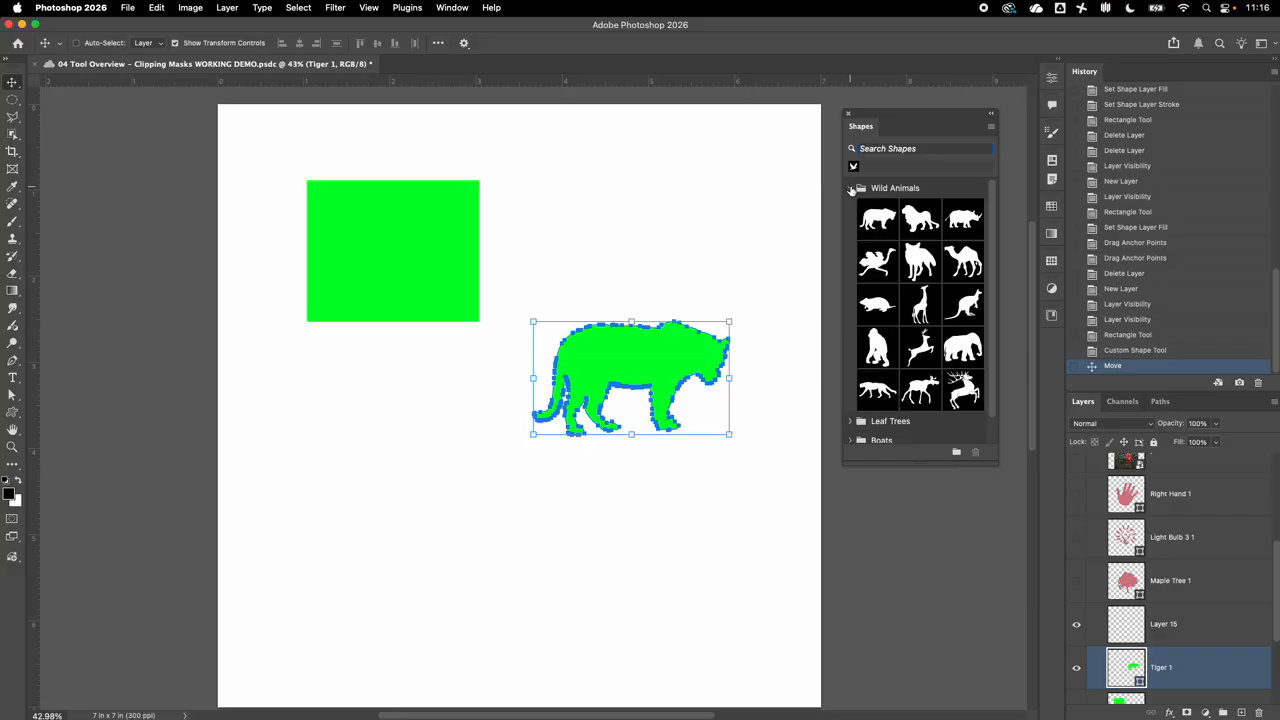
{"action": "left_click", "coordinate": [850, 189]}
{"action": "left_click", "coordinate": [850, 208]}
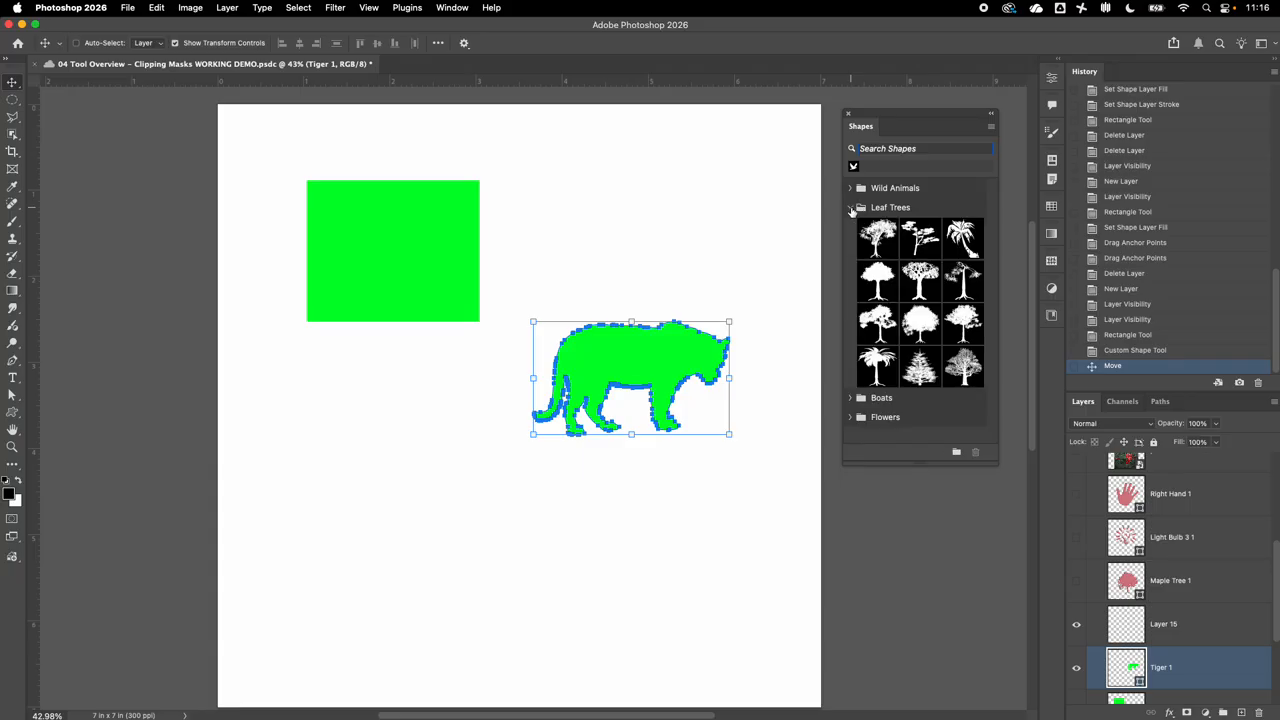
{"action": "left_click", "coordinate": [850, 208]}
{"action": "left_click", "coordinate": [850, 227]}
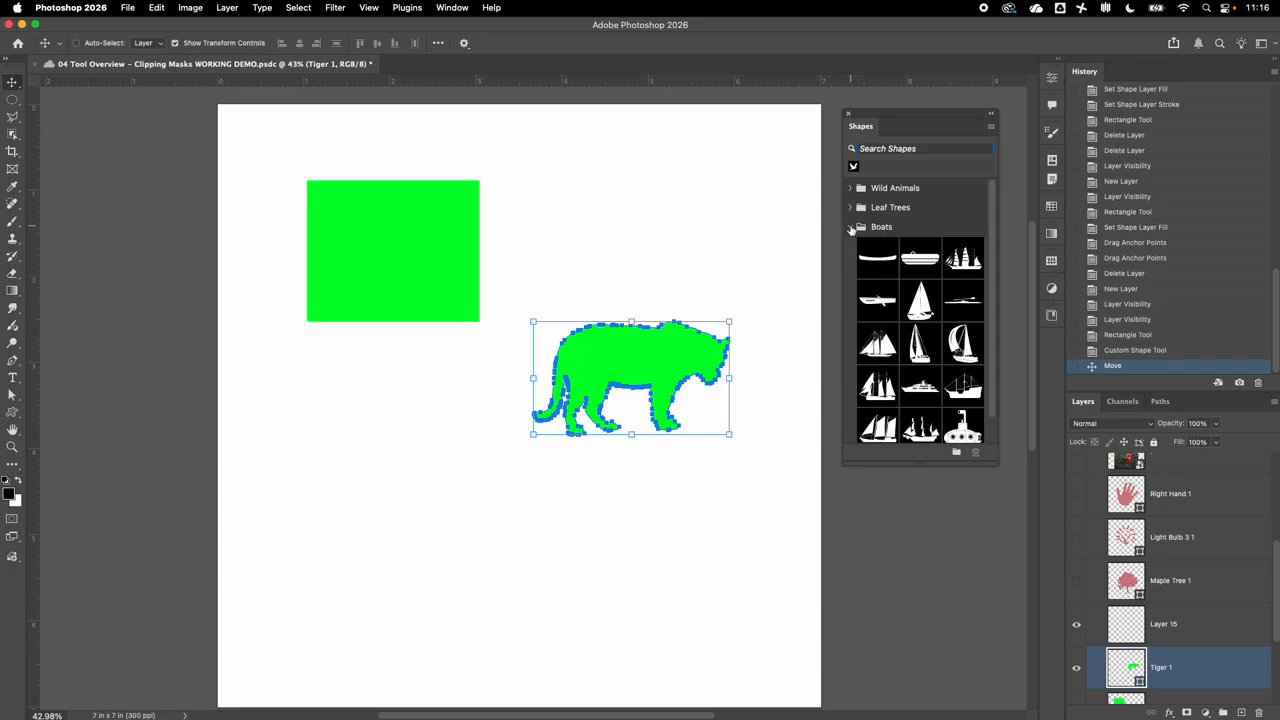
{"action": "scroll", "coordinate": [917, 315], "scroll_direction": "down", "scroll_amount": 1}
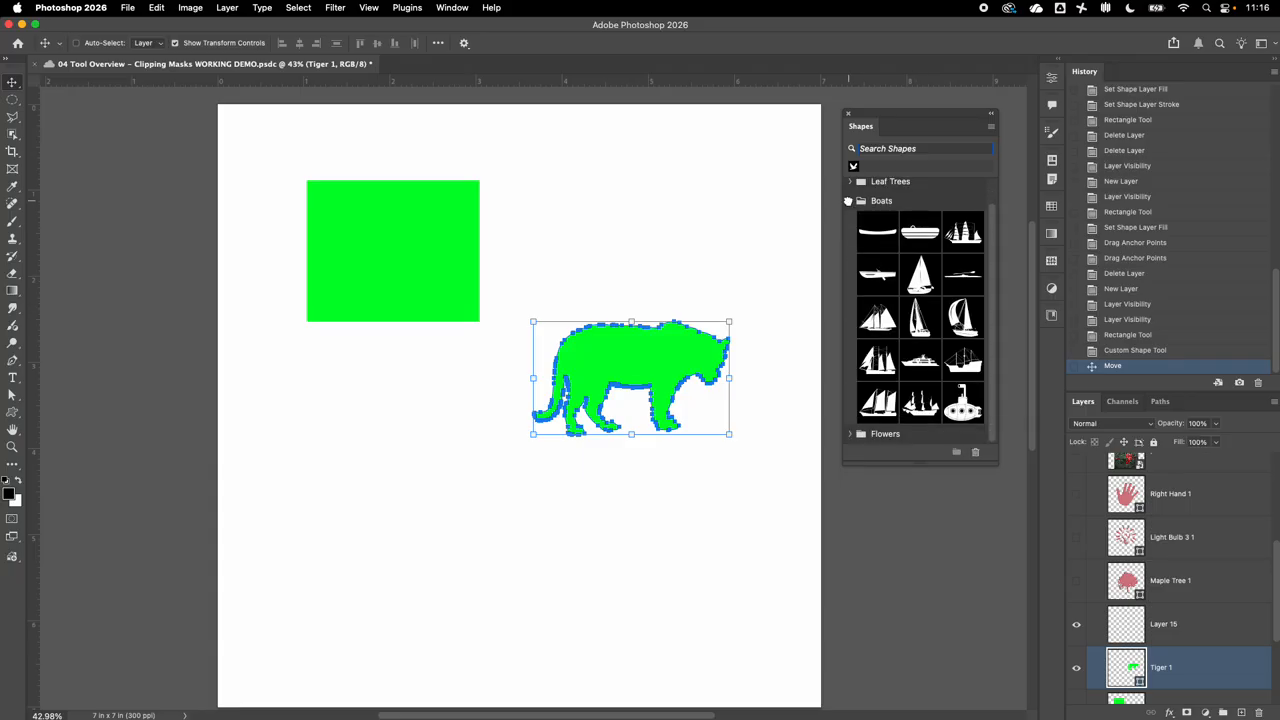
{"action": "left_click", "coordinate": [850, 201]}
{"action": "left_click", "coordinate": [849, 246]}
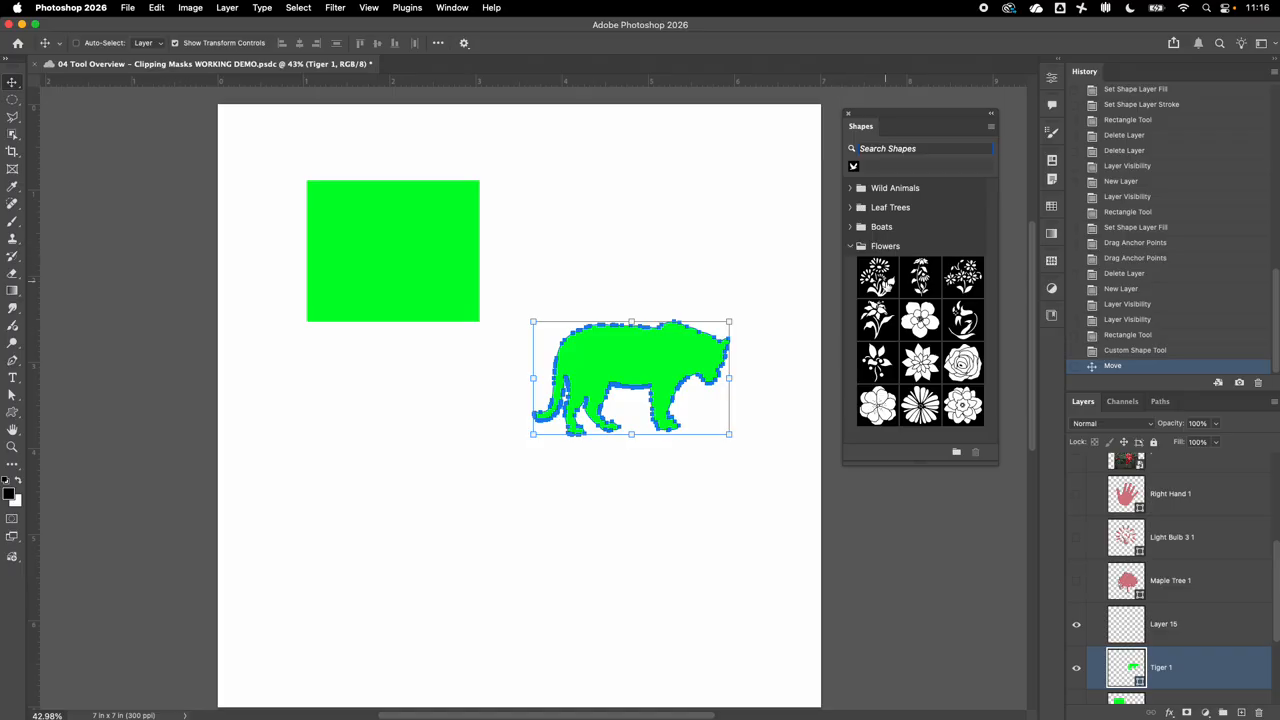
{"action": "left_click", "coordinate": [850, 246]}
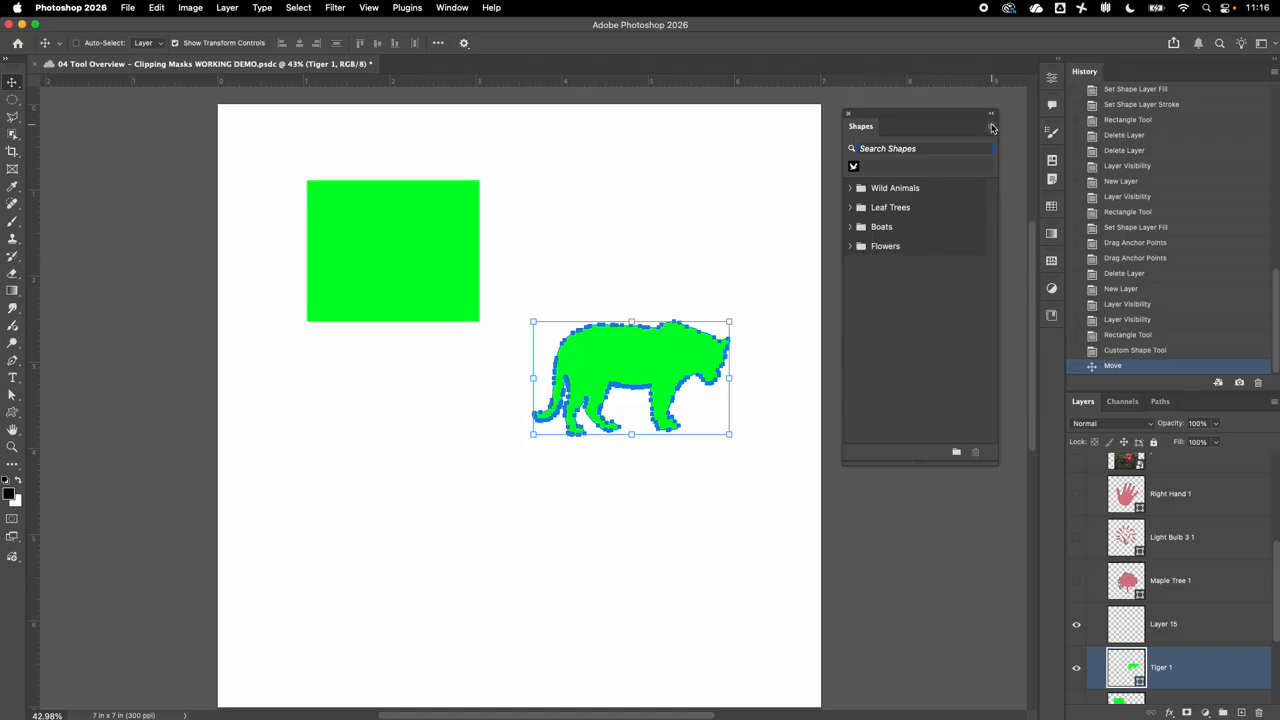
Add the Legacy Shapes and More set to the shape library and expand its 2019 Shapes group
{"action": "left_click", "coordinate": [991, 128]}
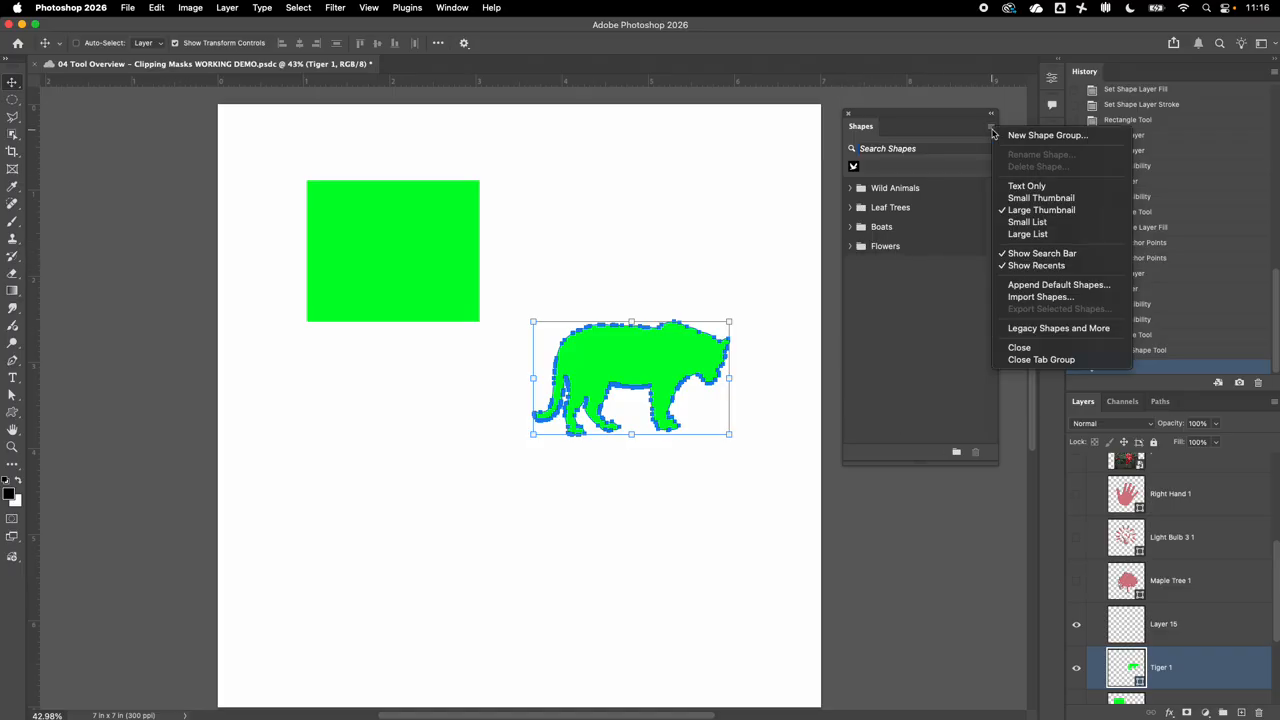
{"action": "left_click", "coordinate": [1050, 330]}
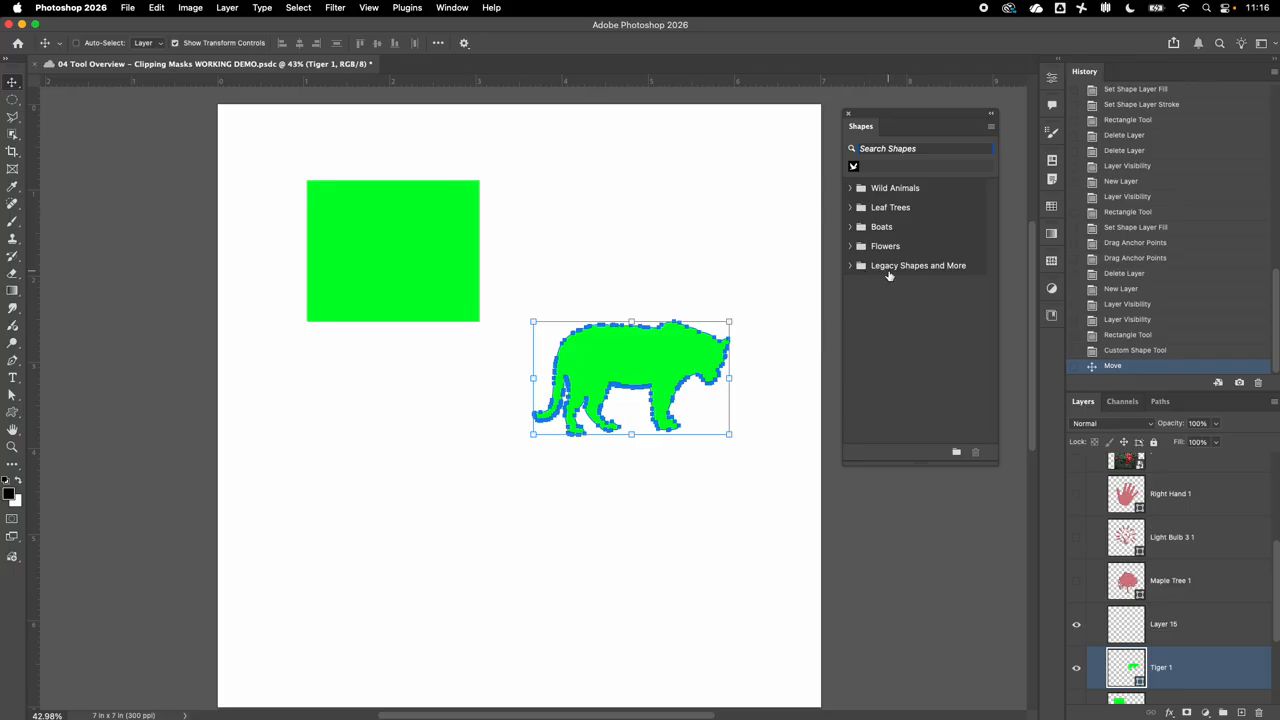
{"action": "left_click", "coordinate": [851, 265]}
{"action": "left_click", "coordinate": [862, 288]}
Browse the legacy shape groups, expanding All Legacy Default Shapes, Lakes and Hills, Leaves and Aircraft
{"action": "scroll", "coordinate": [890, 328], "scroll_direction": "down", "scroll_amount": 5}
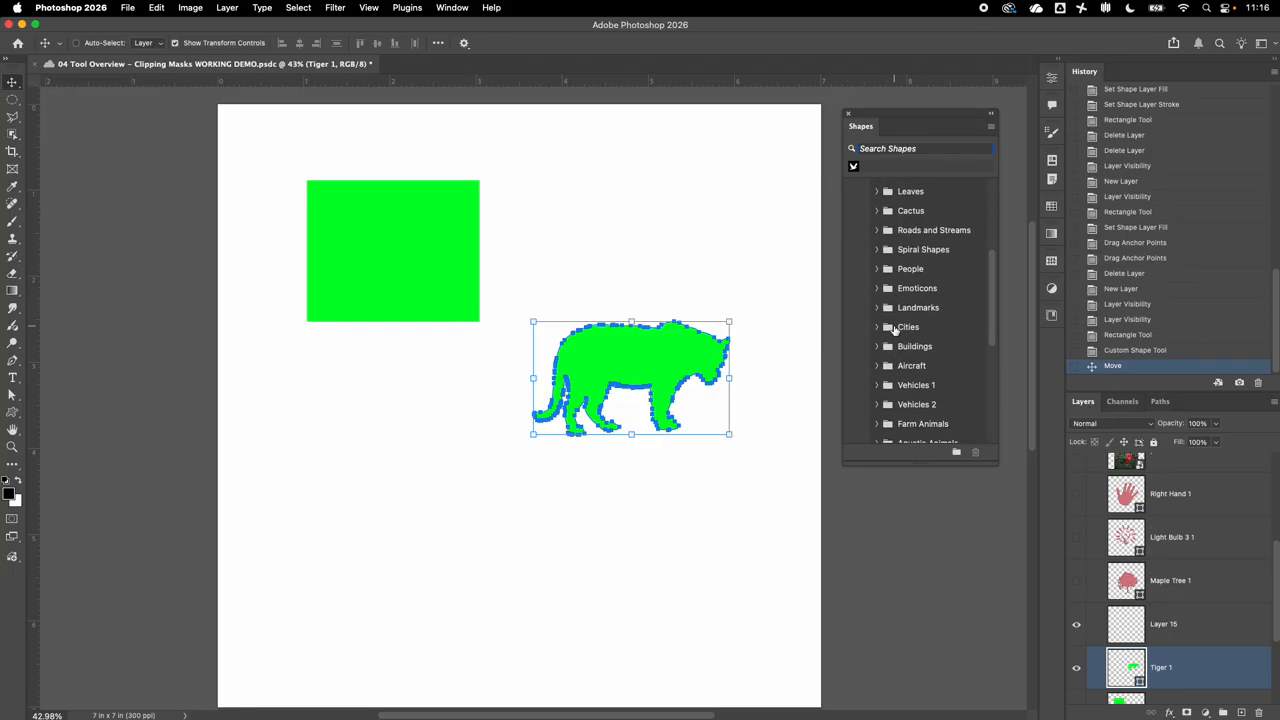
{"action": "scroll", "coordinate": [893, 330], "scroll_direction": "down", "scroll_amount": 5}
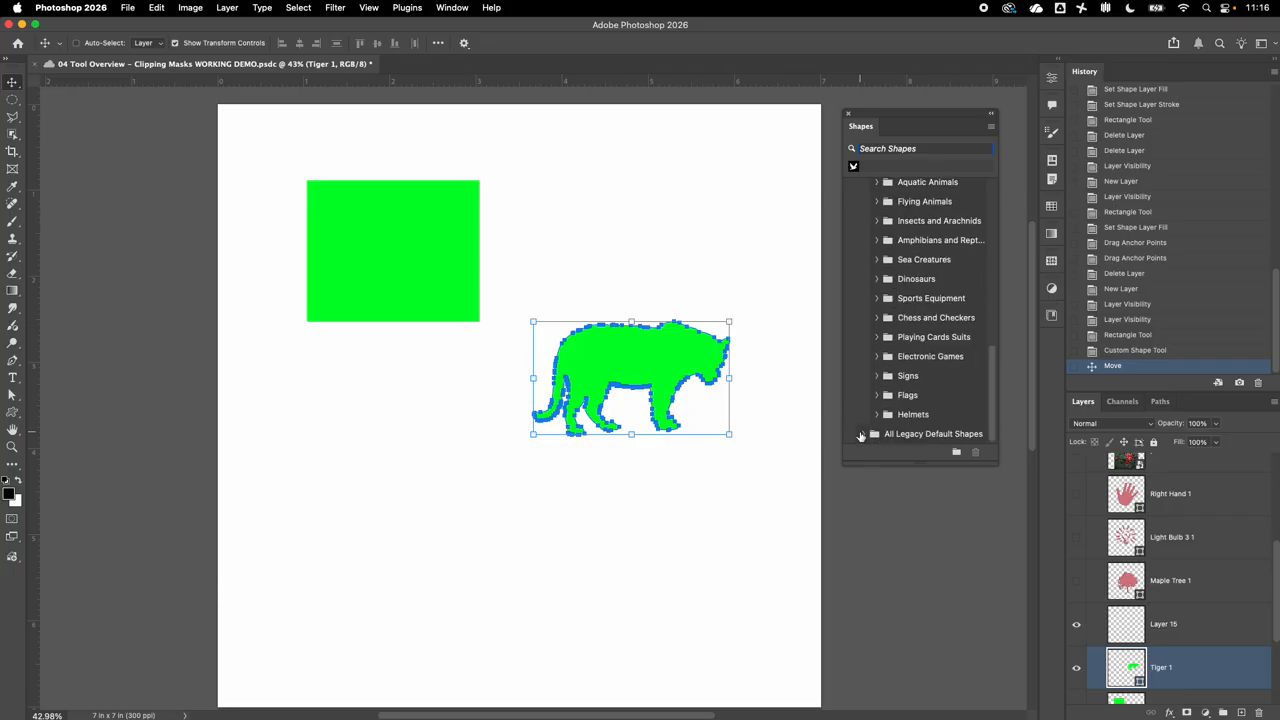
{"action": "left_click", "coordinate": [861, 436]}
{"action": "scroll", "coordinate": [938, 386], "scroll_direction": "down", "scroll_amount": 8}
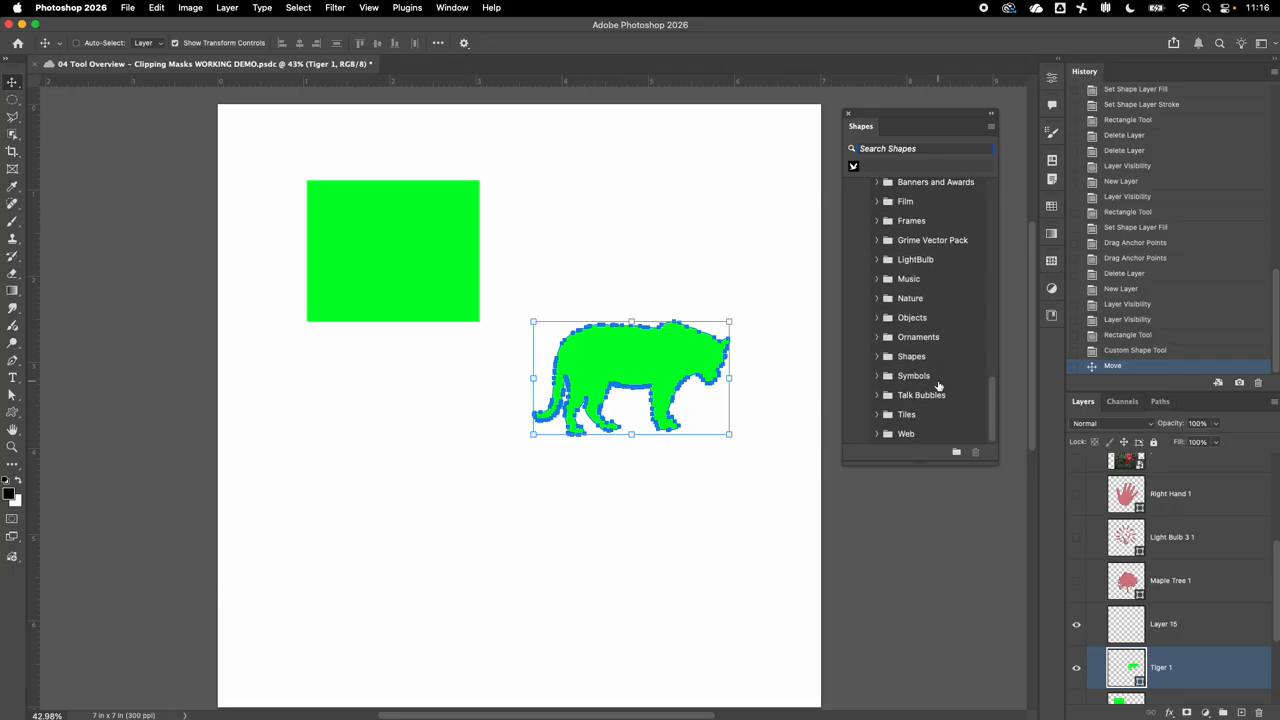
{"action": "scroll", "coordinate": [938, 386], "scroll_direction": "up", "scroll_amount": 8}
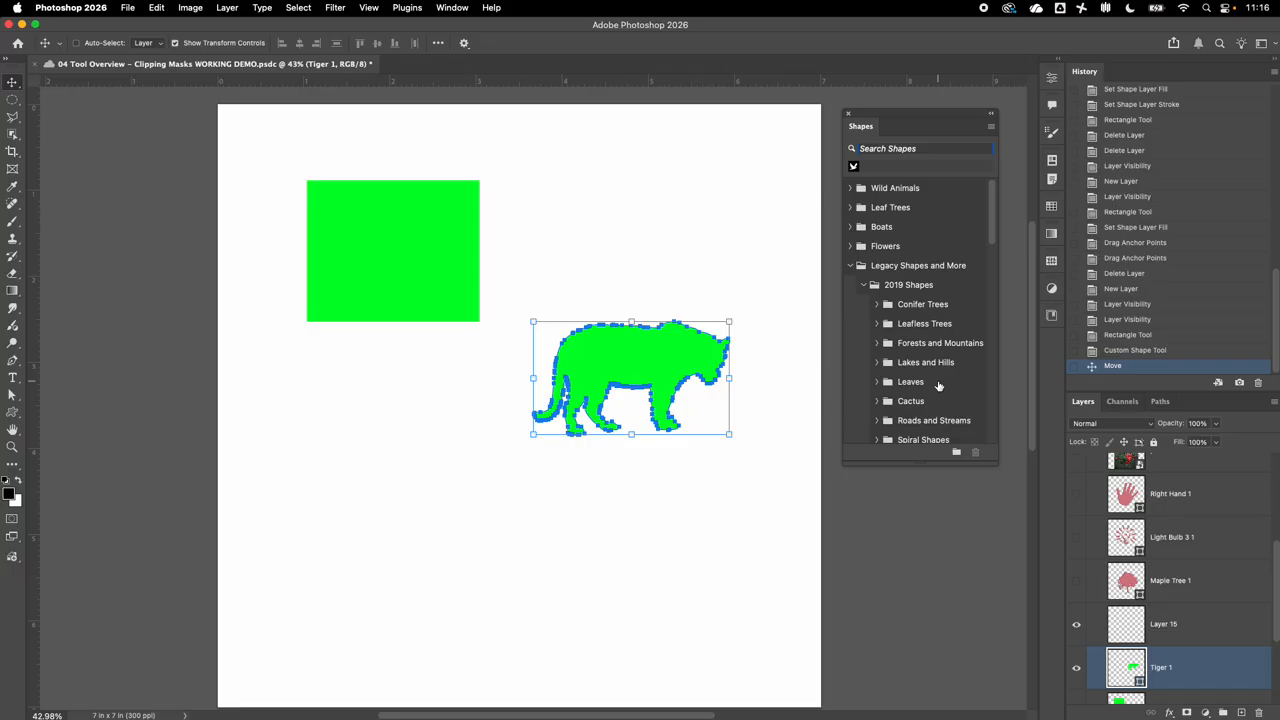
{"action": "left_click", "coordinate": [876, 363]}
{"action": "scroll", "coordinate": [907, 373], "scroll_direction": "down", "scroll_amount": 5}
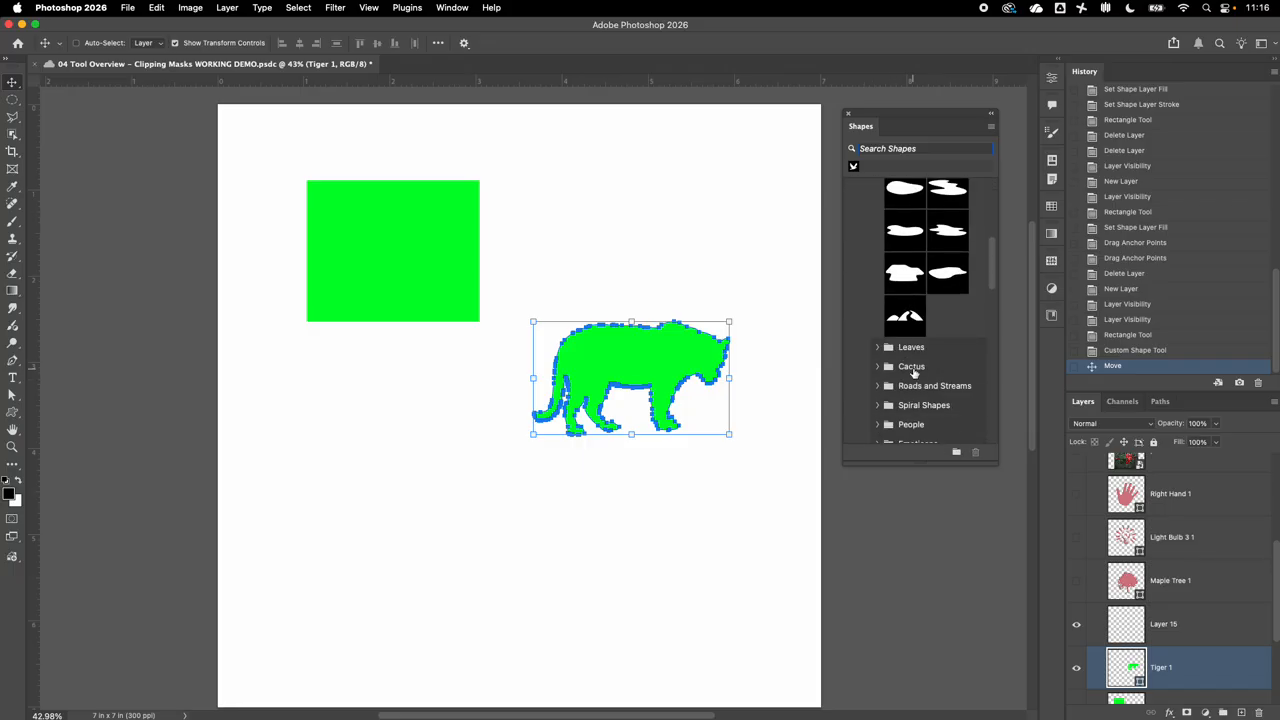
{"action": "left_click", "coordinate": [878, 347]}
{"action": "scroll", "coordinate": [922, 345], "scroll_direction": "down", "scroll_amount": 6}
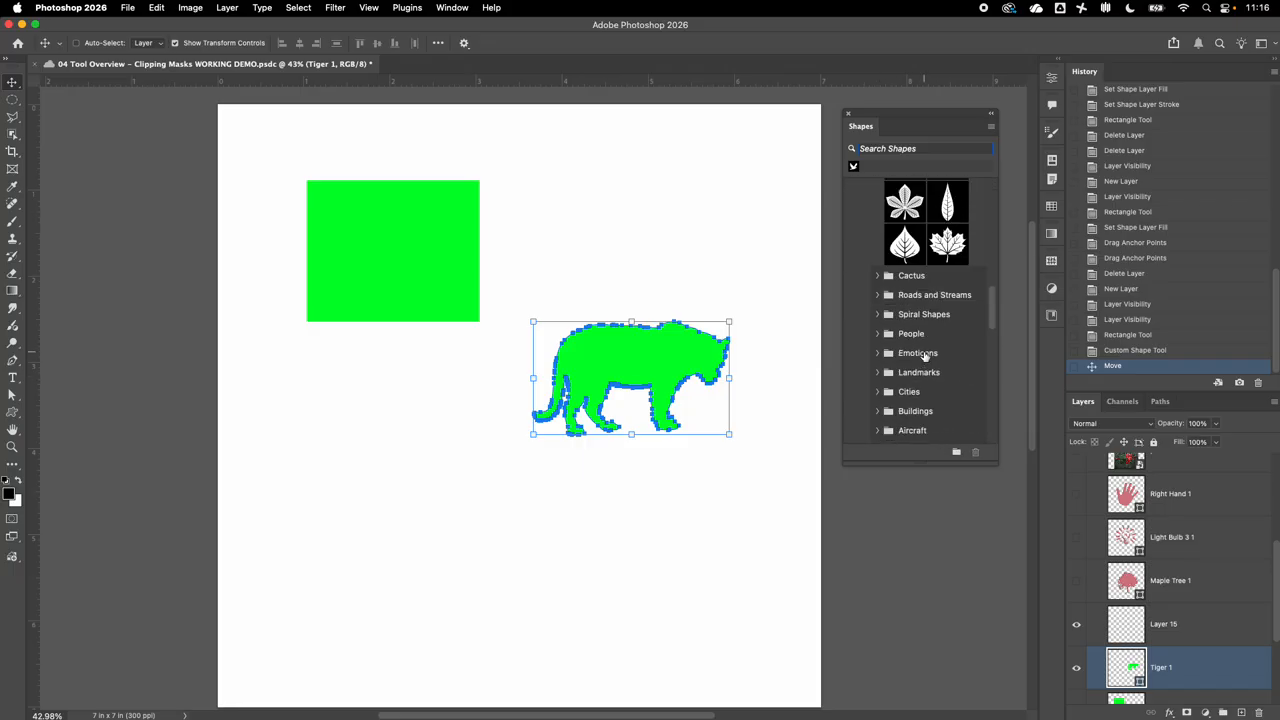
{"action": "left_click", "coordinate": [877, 328]}
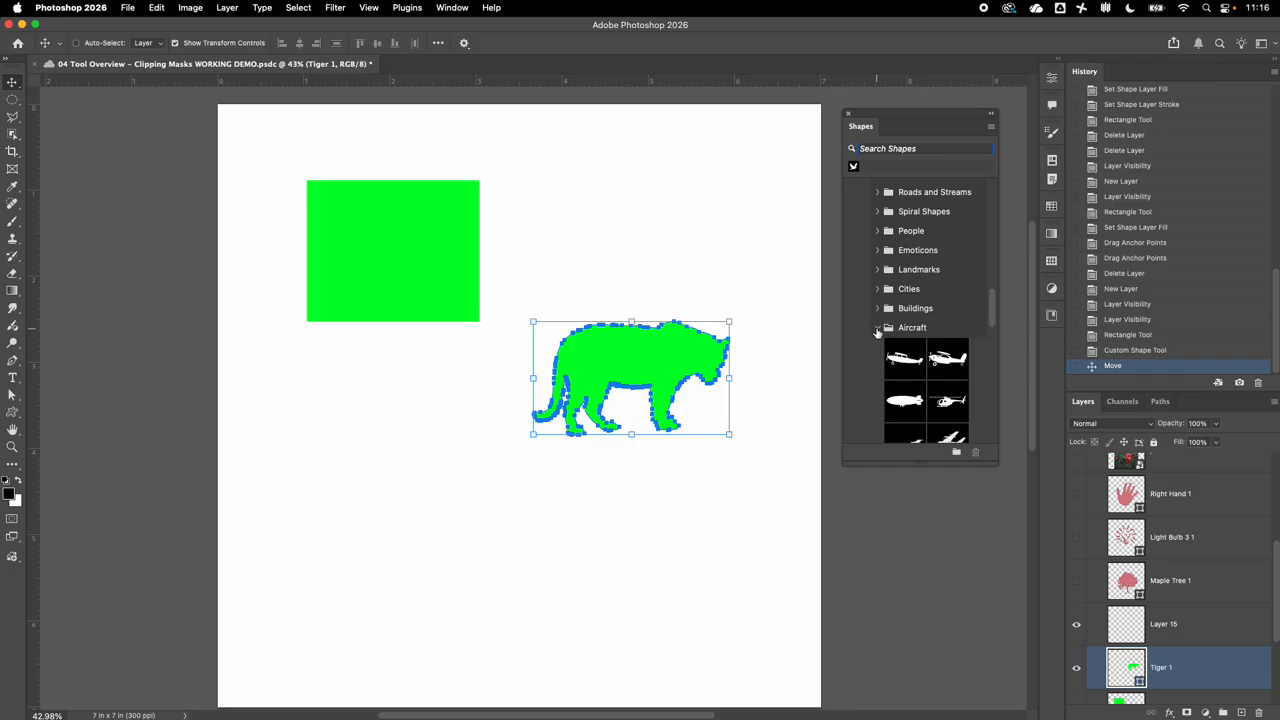
{"action": "scroll", "coordinate": [908, 342], "scroll_direction": "down", "scroll_amount": 3}
{"action": "scroll", "coordinate": [908, 344], "scroll_direction": "up", "scroll_amount": 12}
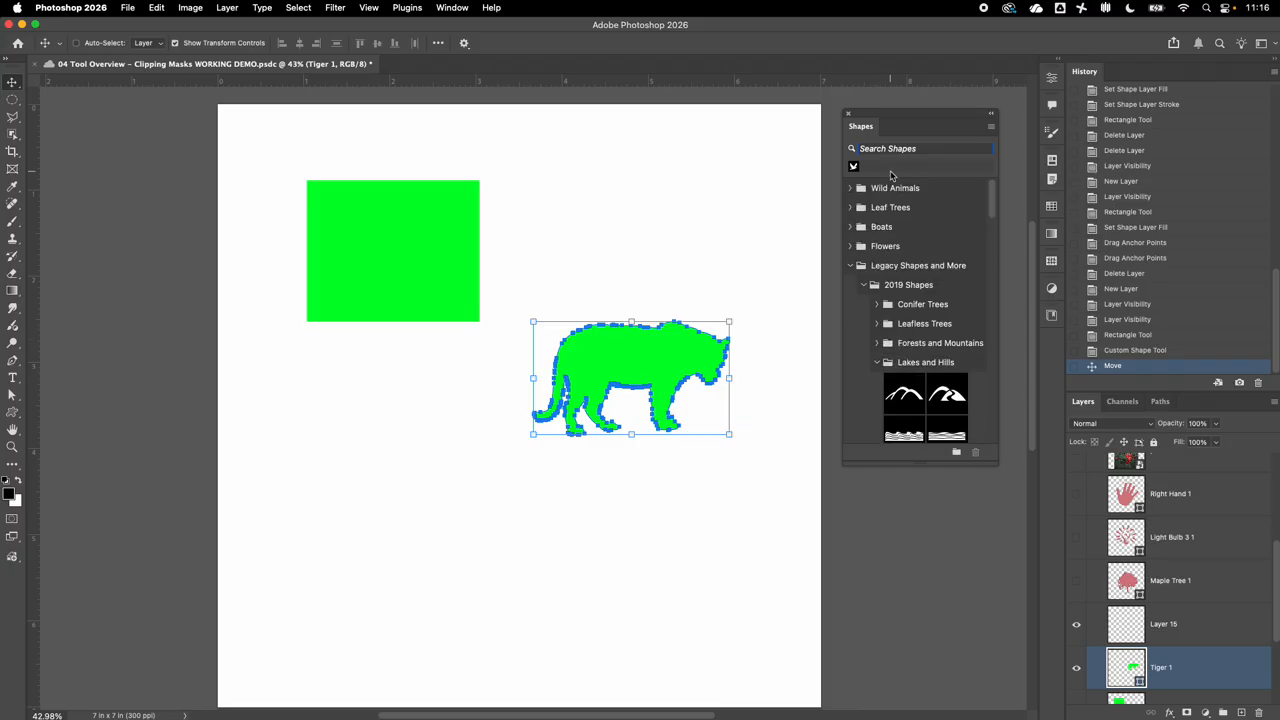
Search the shape library for "cat" and look through the matching shapes
{"action": "left_click", "coordinate": [883, 149]}
{"action": "type", "text": "cat"}
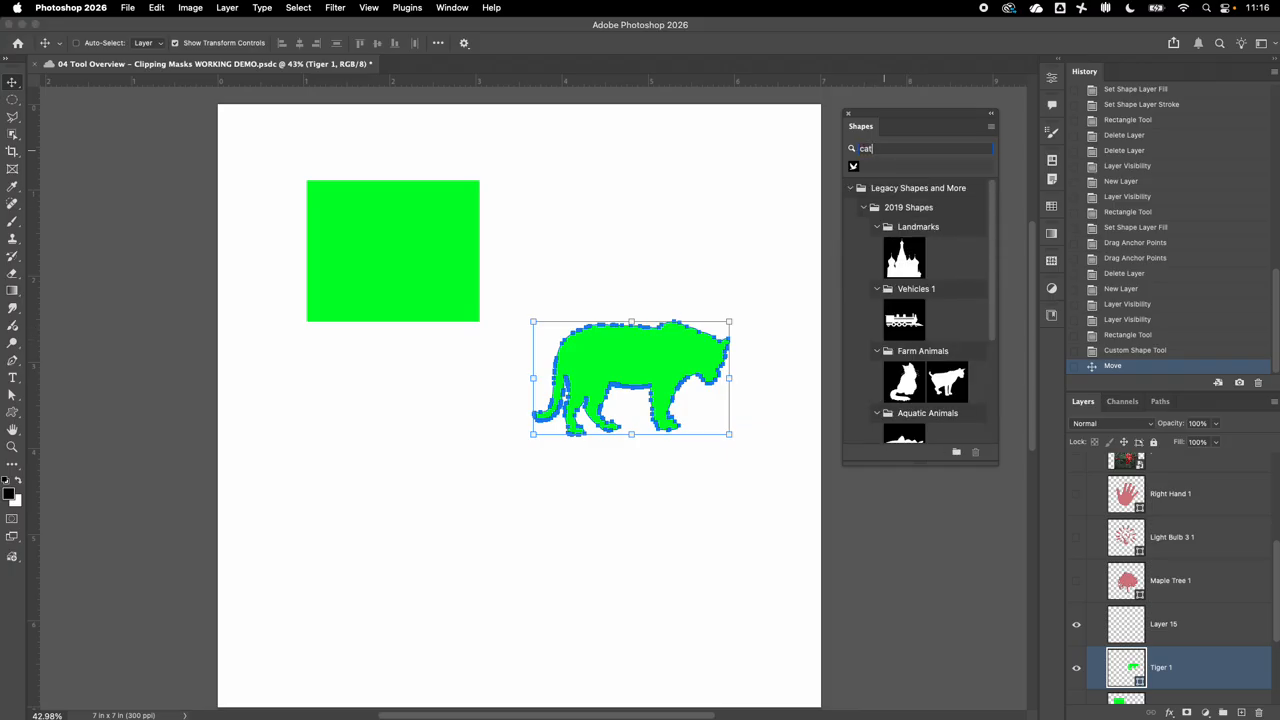
{"action": "scroll", "coordinate": [913, 300], "scroll_direction": "down", "scroll_amount": 3}
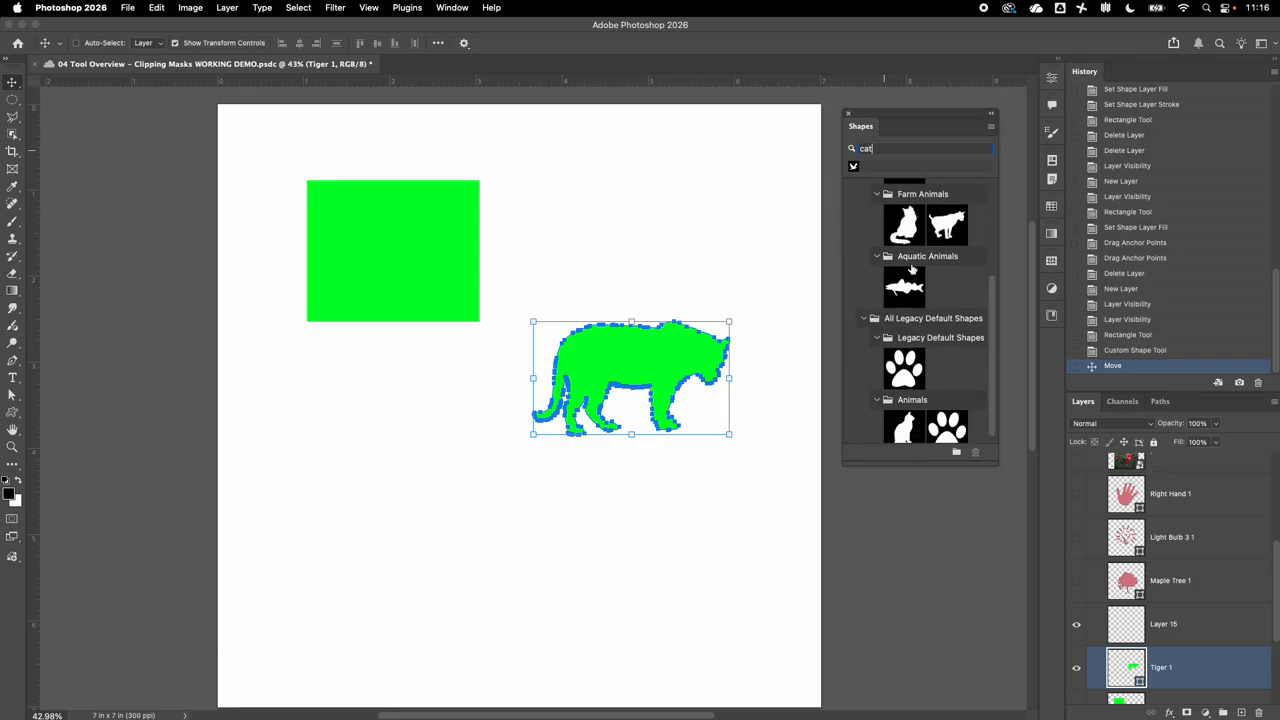
Search the shape library for "leaf" and look through the matching shapes
{"action": "scroll", "coordinate": [913, 300], "scroll_direction": "up", "scroll_amount": 3}
{"action": "double_click", "coordinate": [866, 149]}
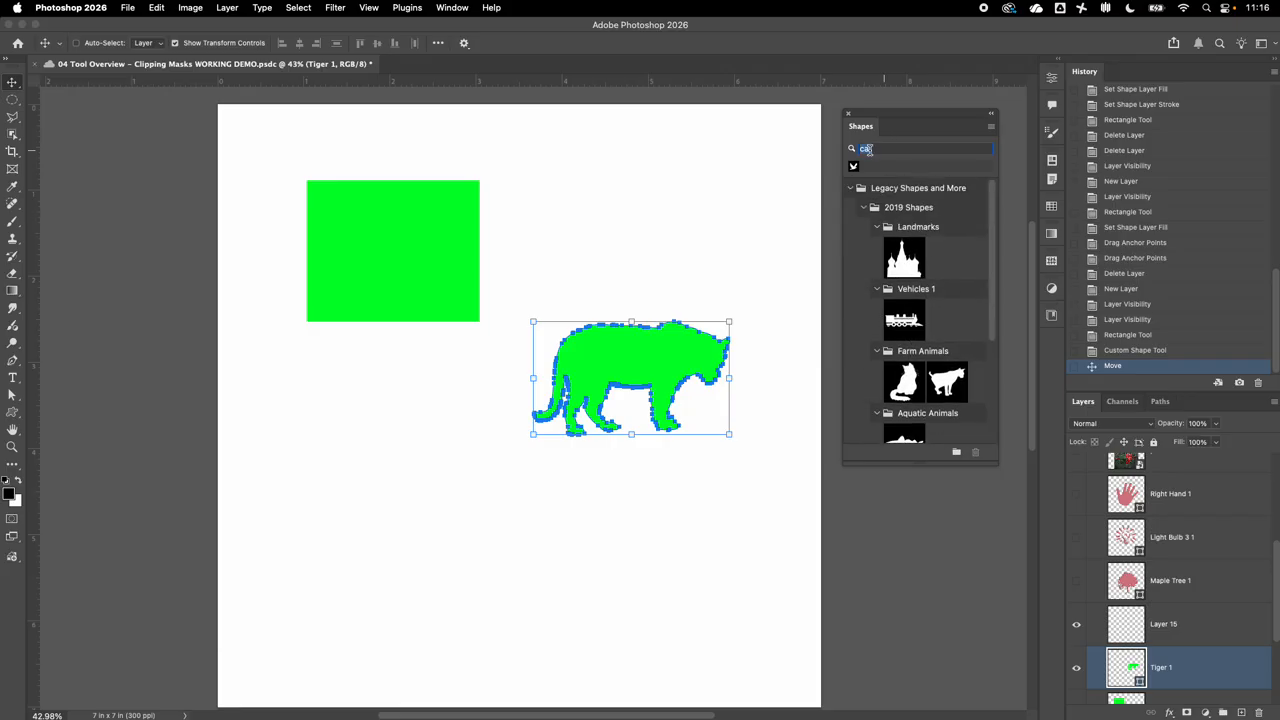
{"action": "type", "text": "leaf"}
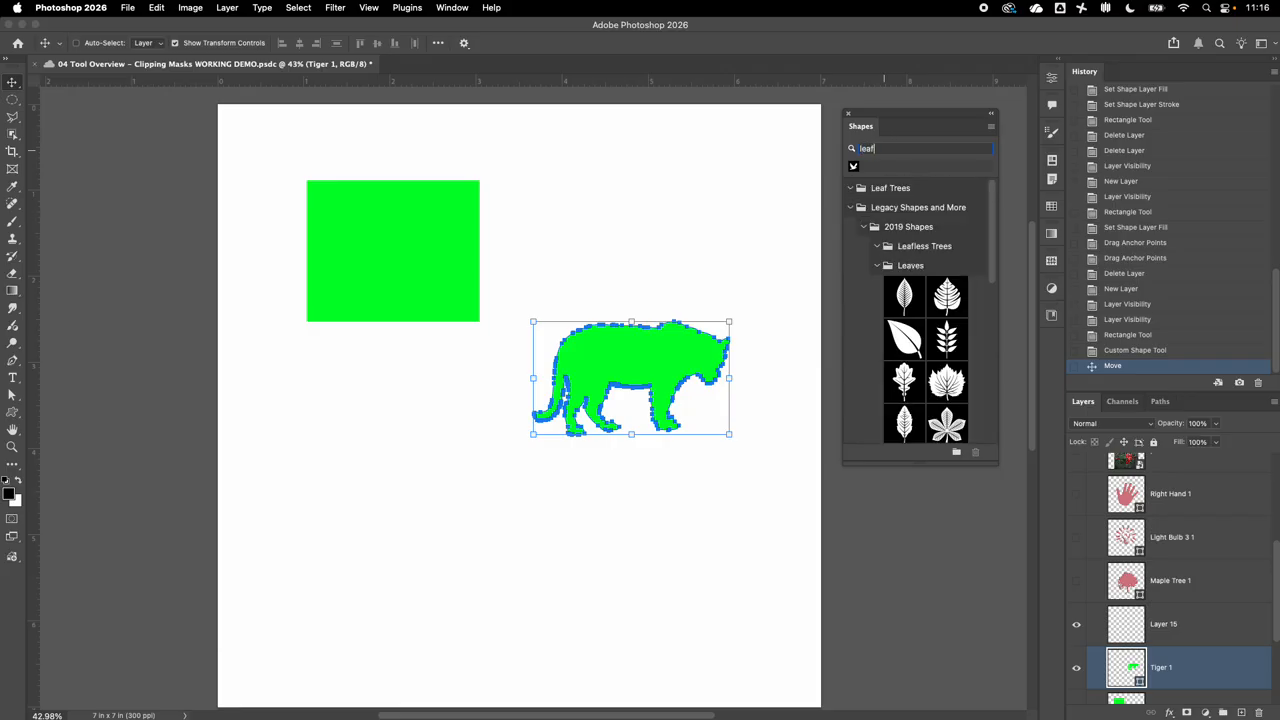
{"action": "scroll", "coordinate": [900, 273], "scroll_direction": "down", "scroll_amount": 3}
{"action": "scroll", "coordinate": [876, 210], "scroll_direction": "up", "scroll_amount": 3}
Search the shape library for "butter", pick the legacy Nature butterfly, and move the tiger down to the page's right edge
{"action": "type", "text": "butter"}
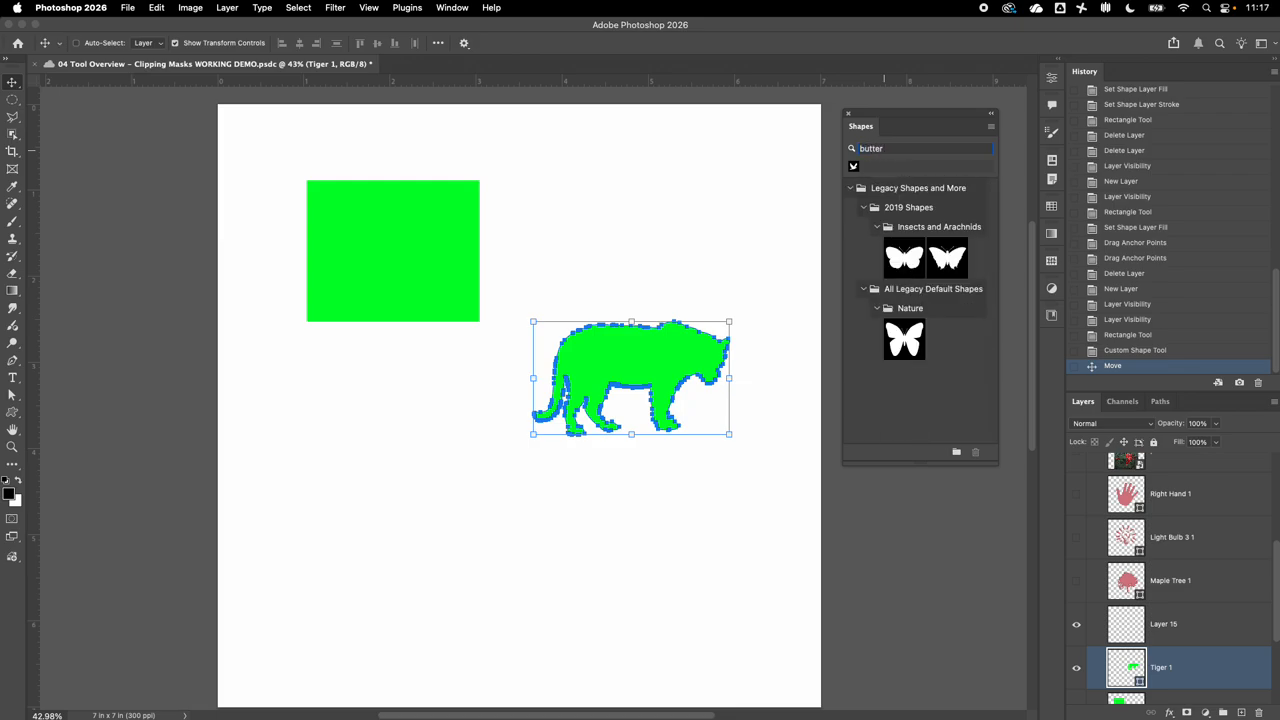
{"action": "left_click", "coordinate": [910, 338]}
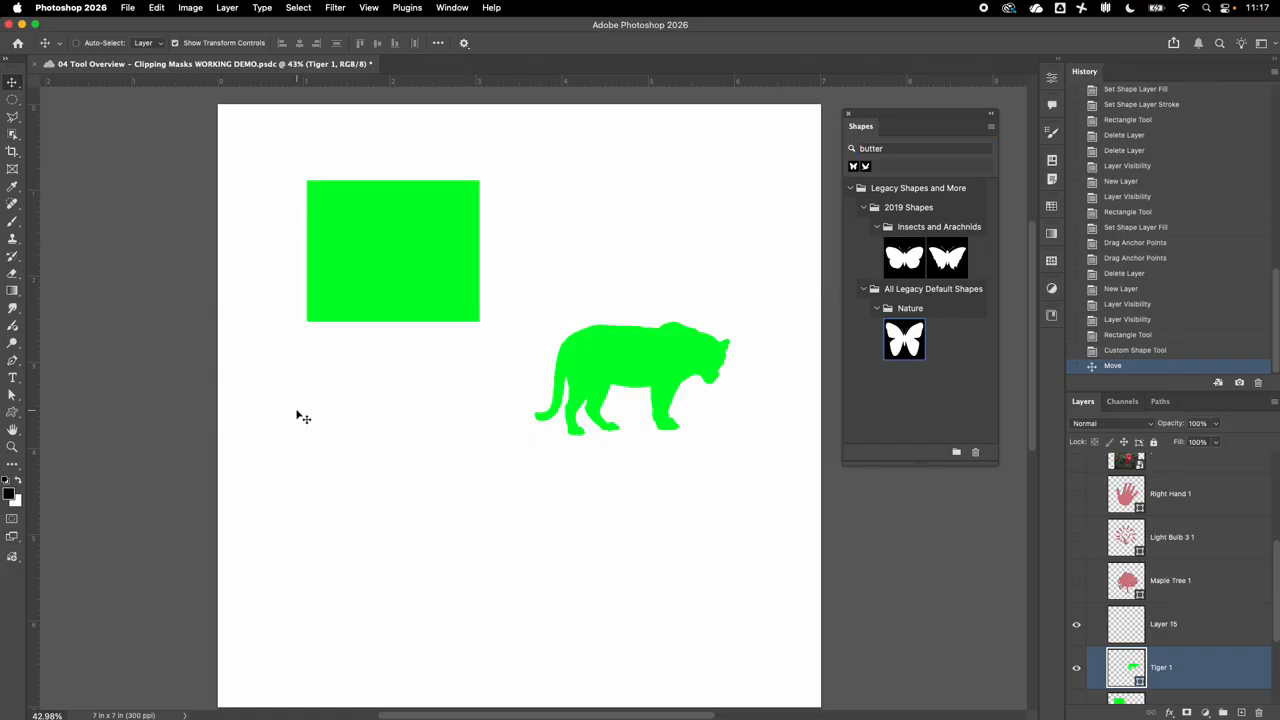
{"action": "left_click_drag", "start_coordinate": [303, 419], "coordinate": [404, 466]}
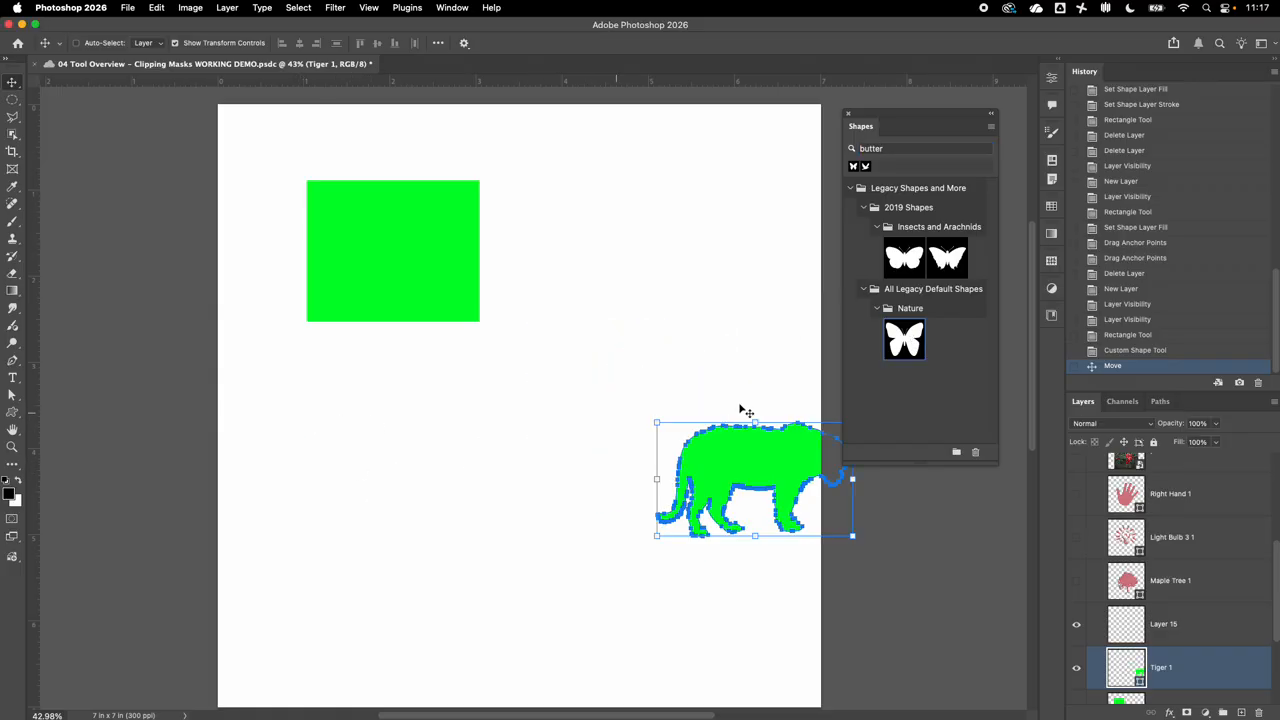
Draw the butterfly with the Custom Shape tool on the empty Layer 15 below the green rectangle, about 2.73 by 2.32 in
{"action": "key", "text": "alt+bracketright"}
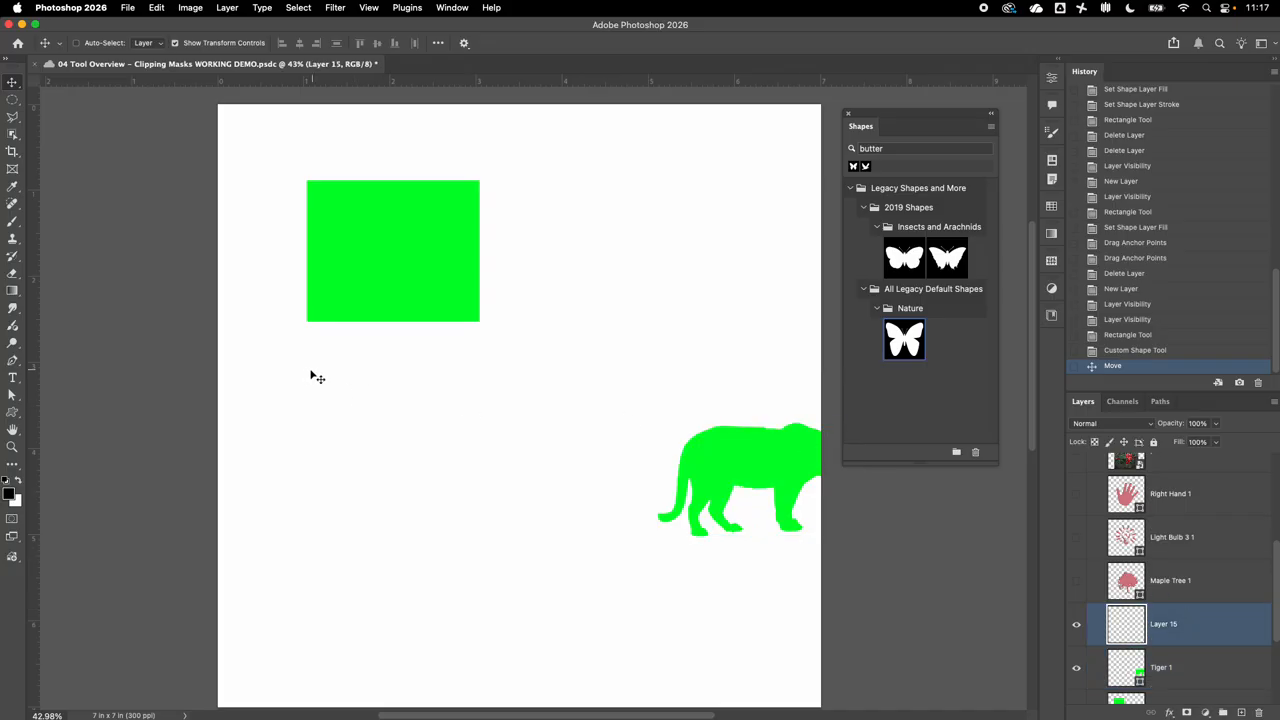
{"action": "left_click", "coordinate": [12, 412]}
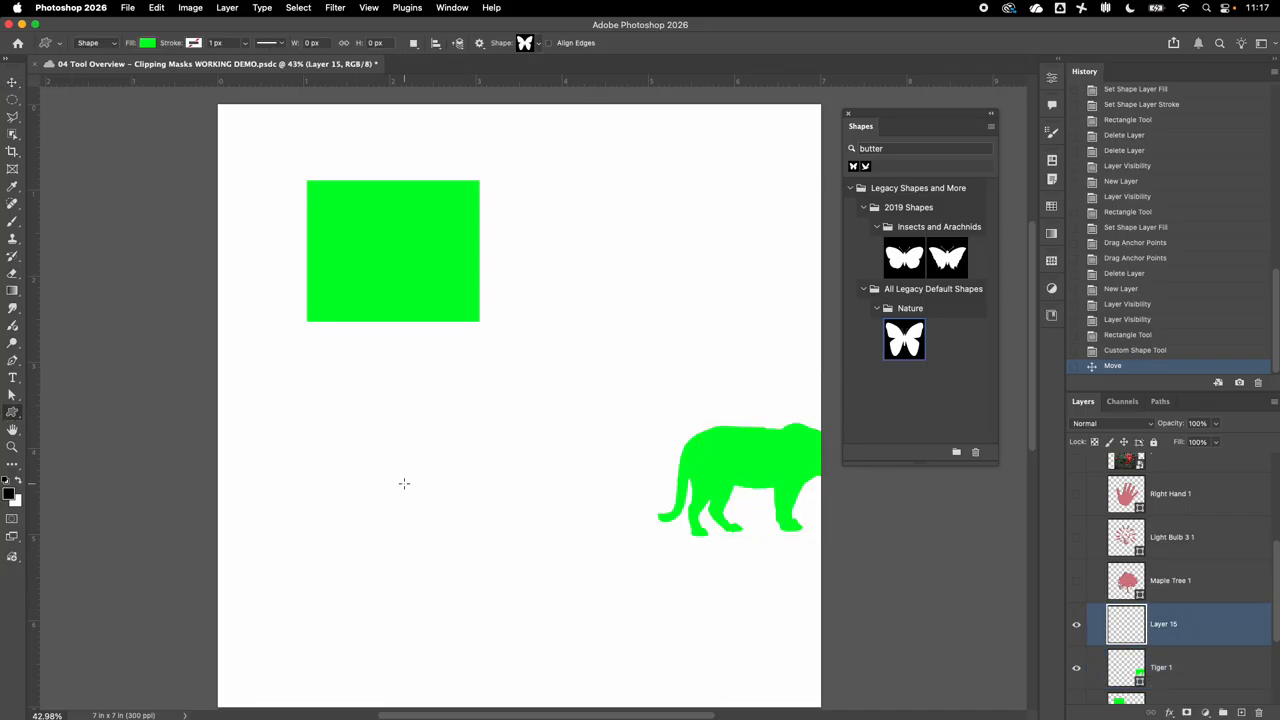
{"action": "left_click_drag", "start_coordinate": [296, 371], "coordinate": [530, 571]}
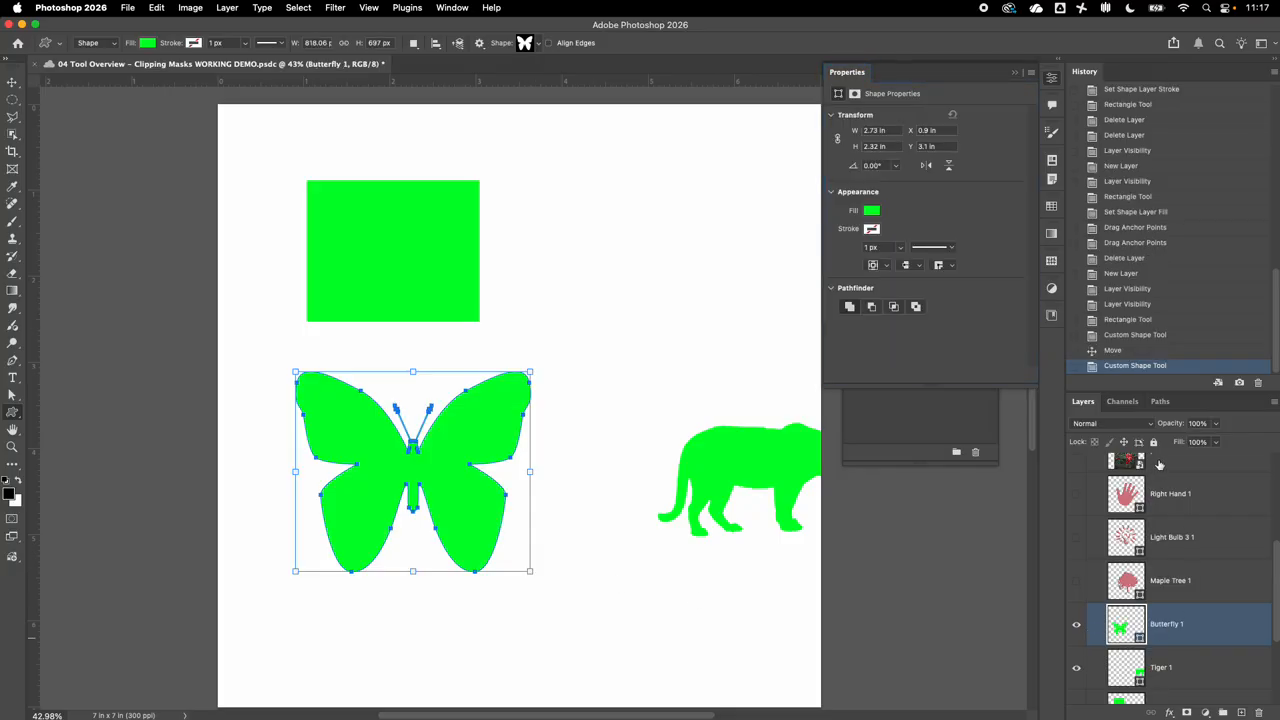
Place the cracked-paint photo layer directly above Butterfly 1, show it, and move it left over the butterfly to about X 0.43 in
{"action": "left_click_drag", "start_coordinate": [1159, 464], "coordinate": [1160, 597]}
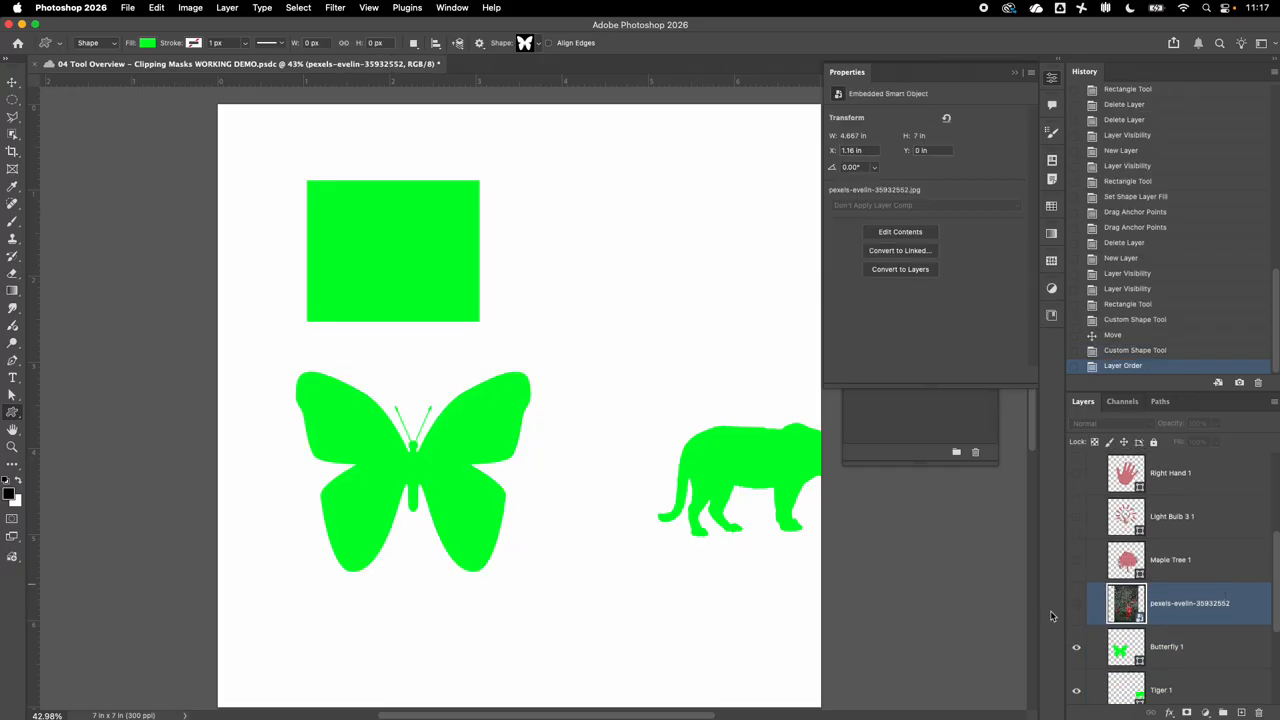
{"action": "left_click", "coordinate": [1076, 605]}
{"action": "key", "text": "v"}
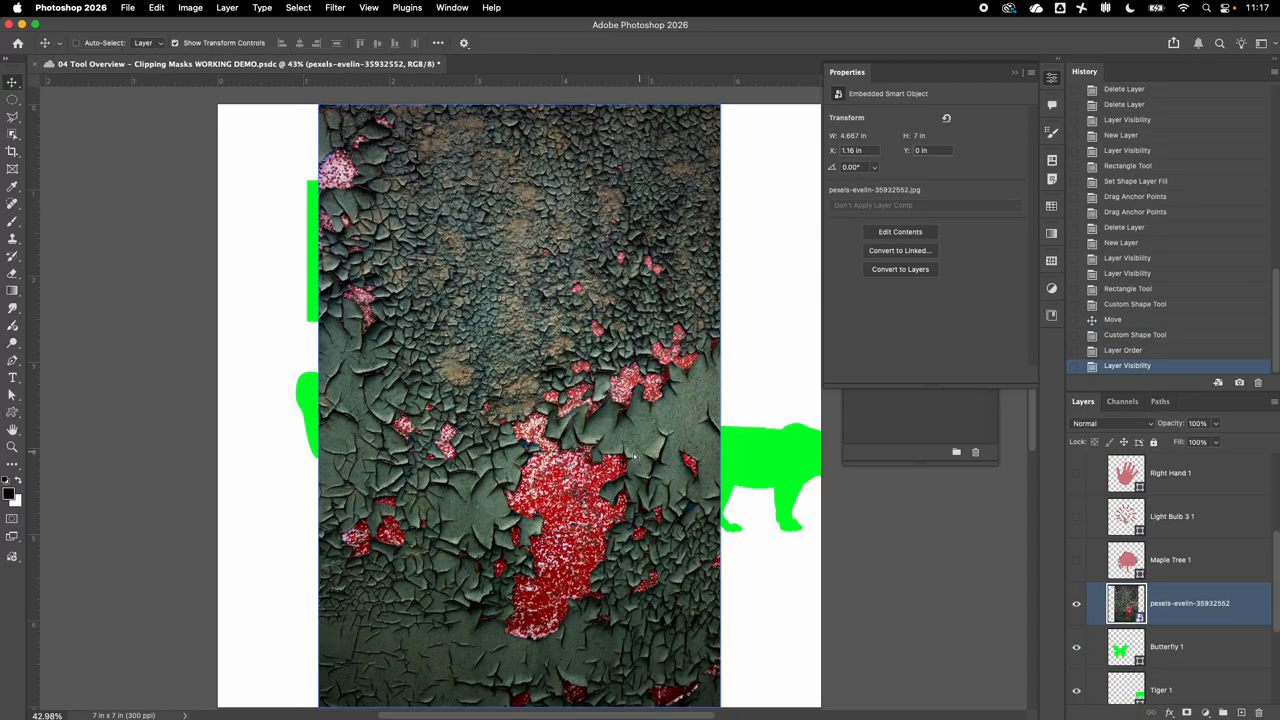
{"action": "left_click_drag", "start_coordinate": [643, 460], "coordinate": [580, 460]}
Clip the cracked-paint photo to the Butterfly 1 shape with a clipping mask and select the butterfly layer
{"action": "scroll", "coordinate": [1134, 530], "scroll_direction": "down", "scroll_amount": 3}
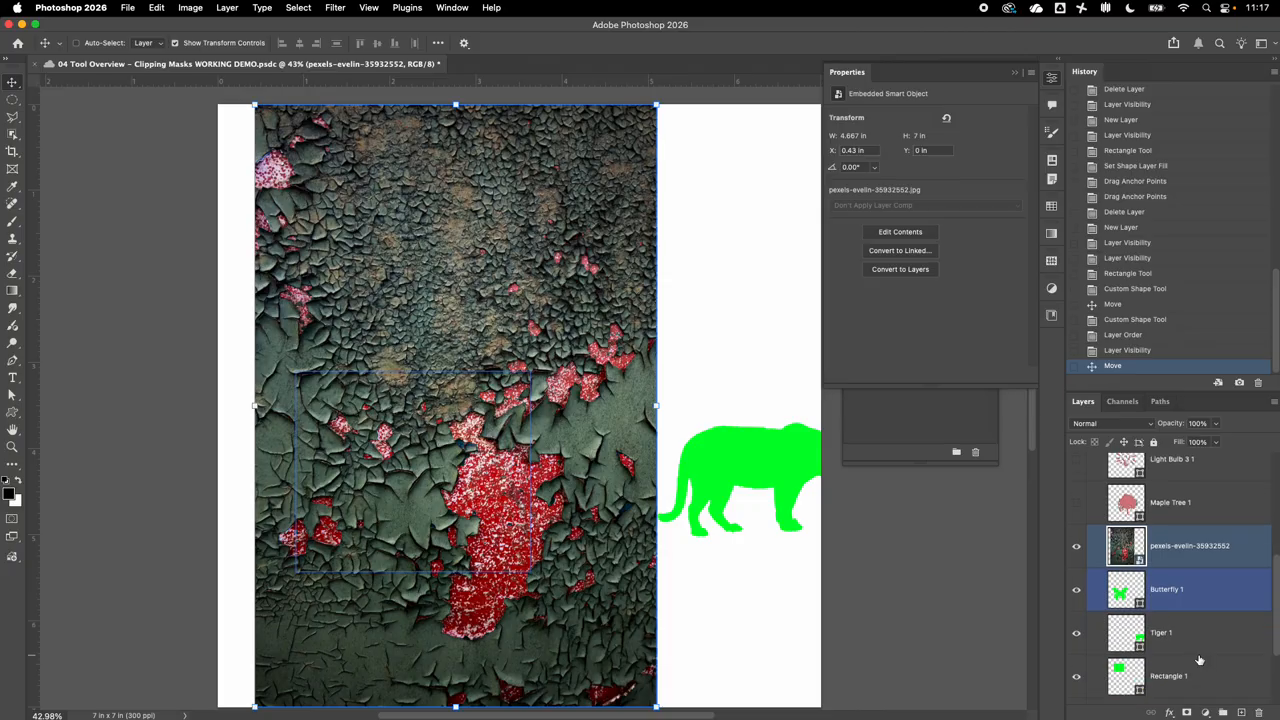
{"action": "left_click", "coordinate": [1133, 529], "text": "alt"}
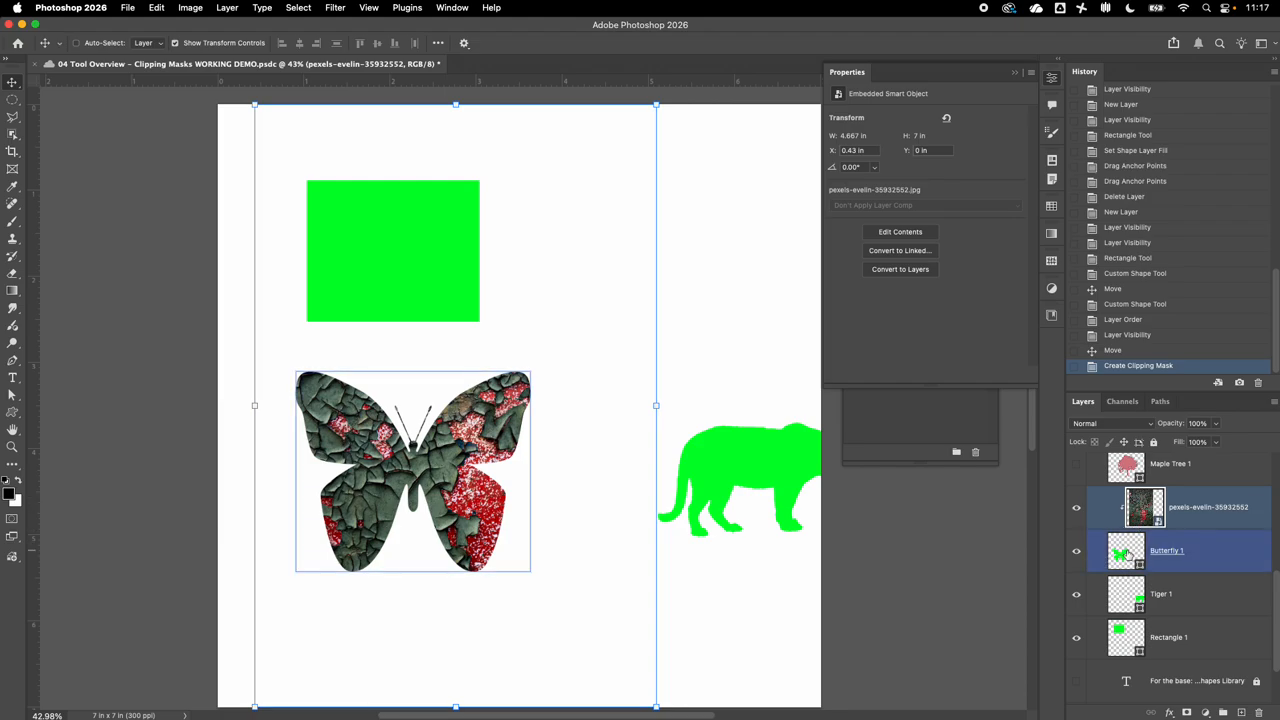
{"action": "left_click", "coordinate": [1124, 556]}
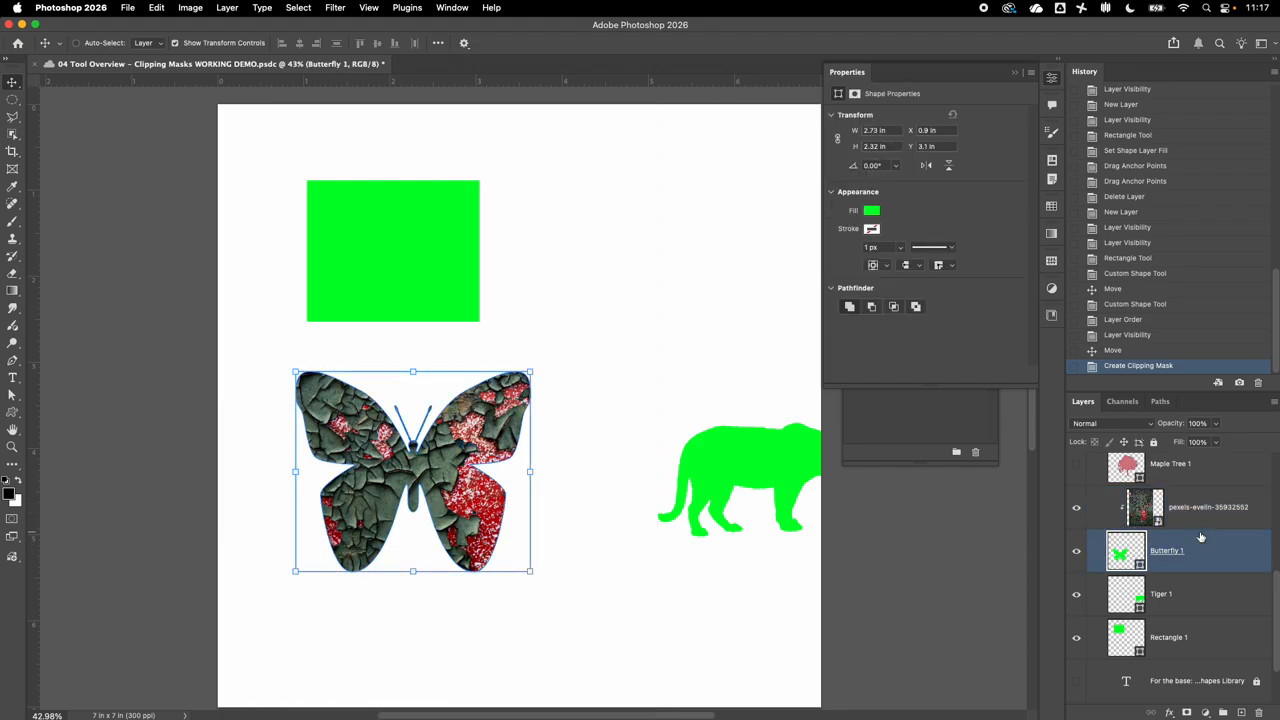
Hide the clipped cracked-paint photo and the Butterfly 1 layer
{"action": "scroll", "coordinate": [1200, 538], "scroll_direction": "up", "scroll_amount": 3}
{"action": "left_click", "coordinate": [1077, 584]}
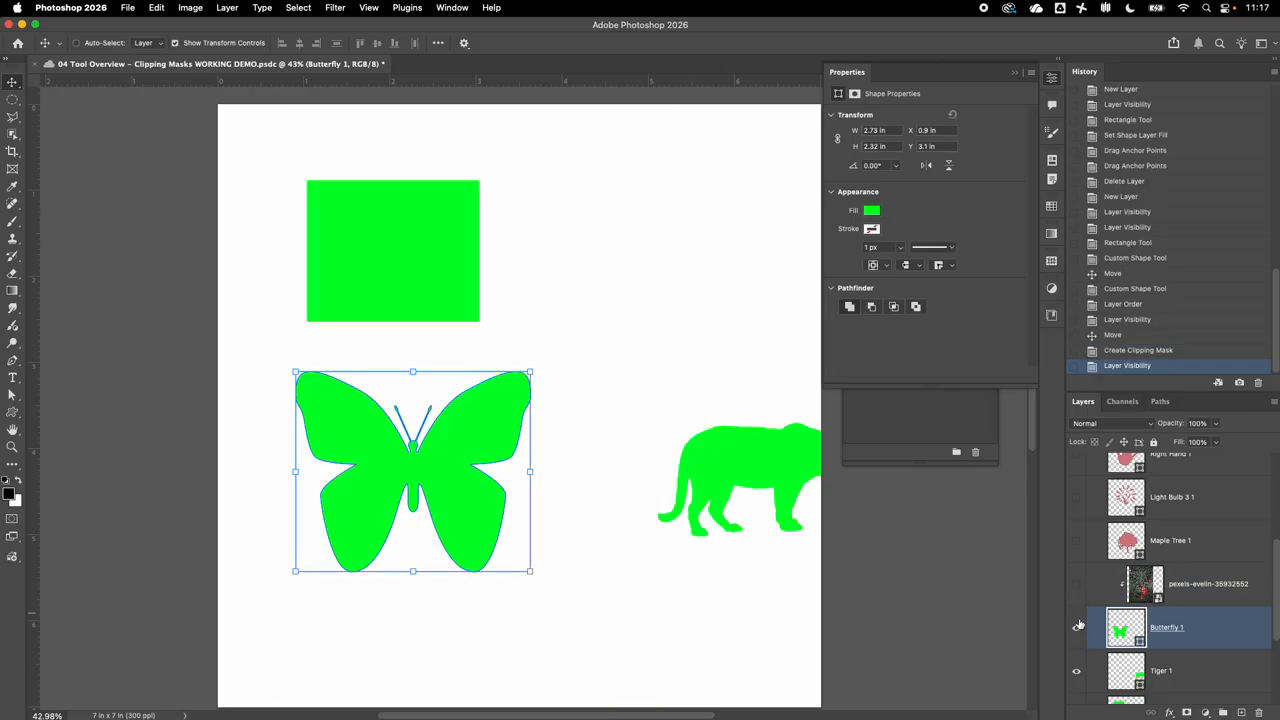
{"action": "left_click", "coordinate": [1077, 625]}
Preview the Maple Tree 1 and Light Bulb 3 1 shapes, hide both again, and show the Right Hand 1 shape
{"action": "scroll", "coordinate": [1078, 600], "scroll_direction": "up", "scroll_amount": 1}
{"action": "left_click", "coordinate": [1076, 576]}
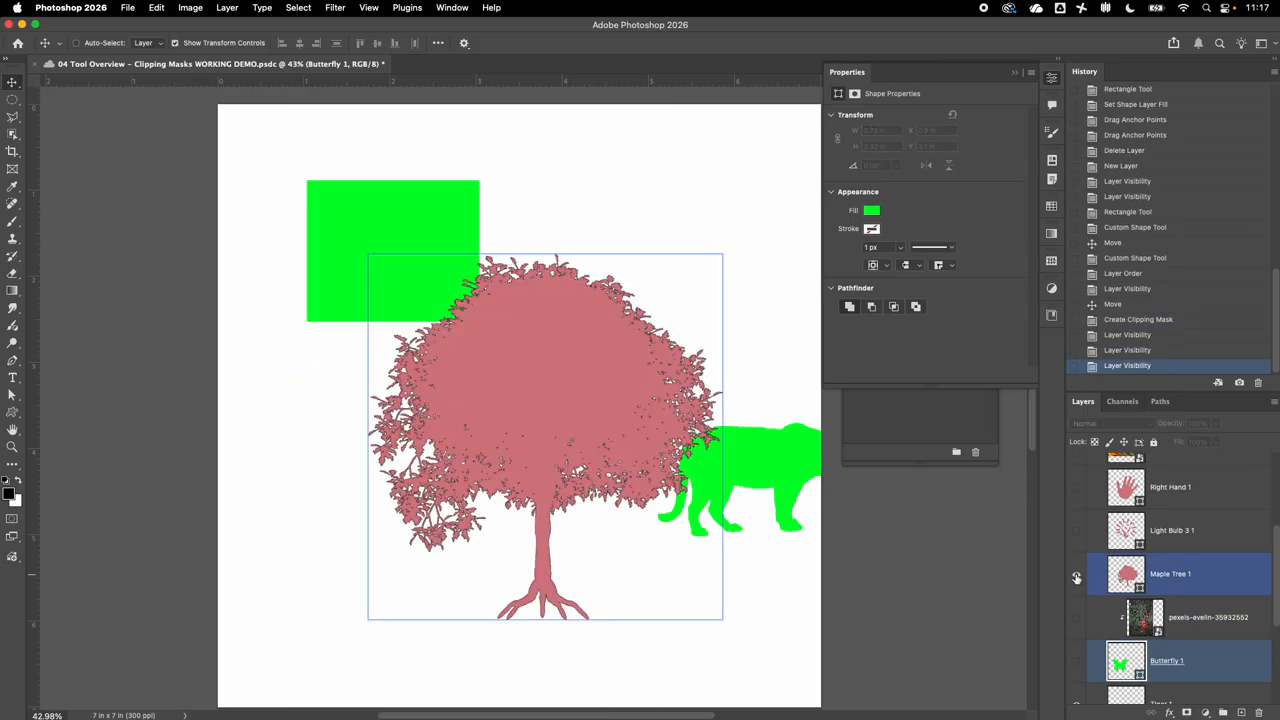
{"action": "left_click", "coordinate": [1076, 576]}
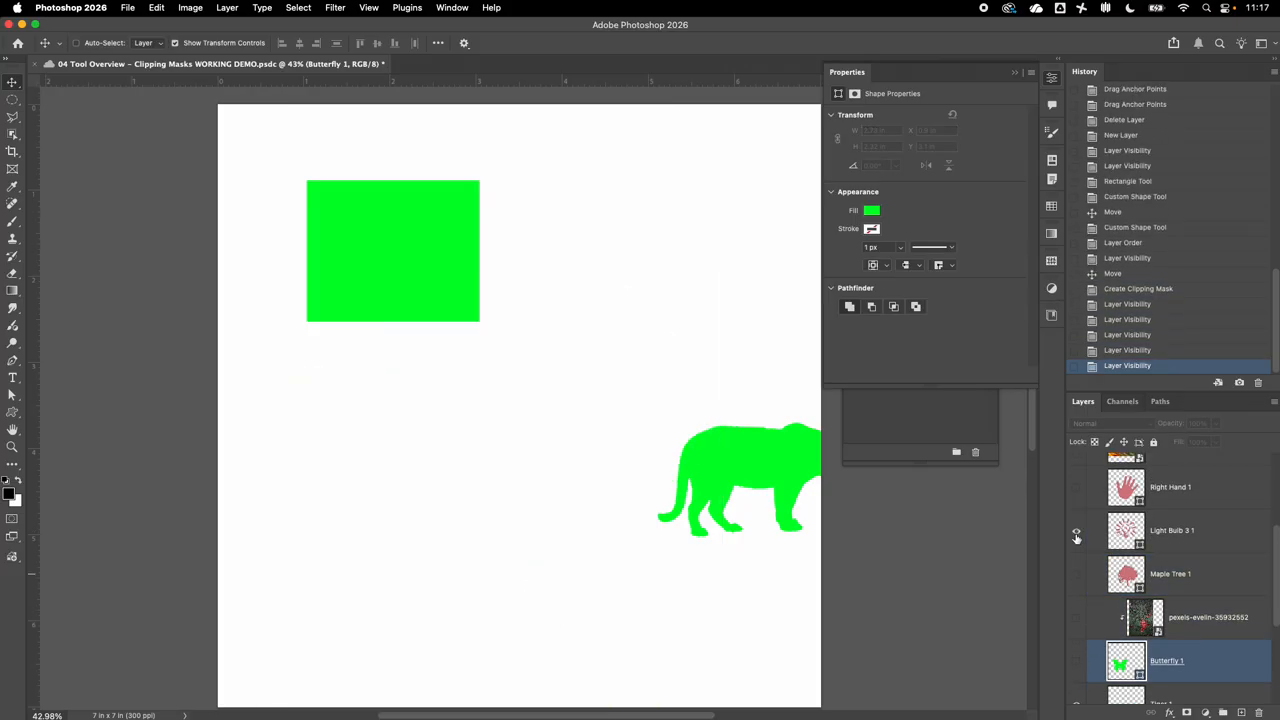
{"action": "left_click", "coordinate": [1076, 537]}
{"action": "scroll", "coordinate": [1077, 540], "scroll_direction": "up", "scroll_amount": 2}
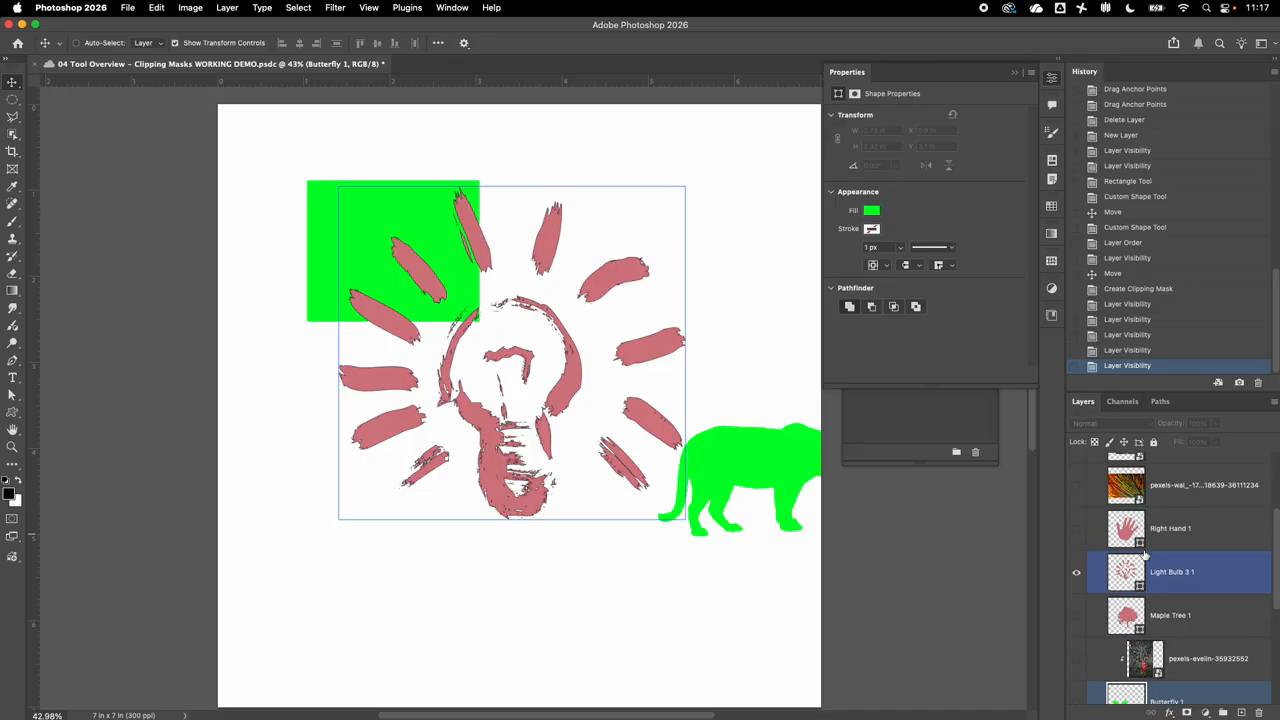
{"action": "left_click", "coordinate": [1077, 560]}
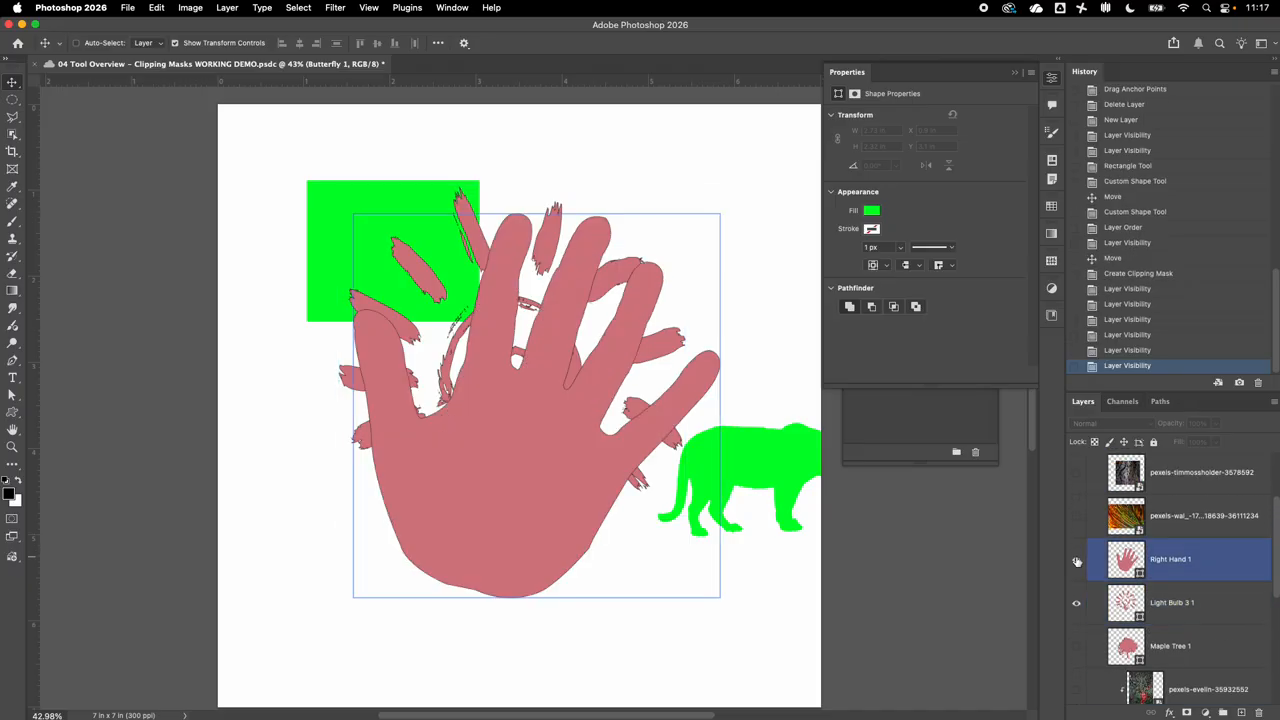
{"action": "left_click", "coordinate": [1076, 603]}
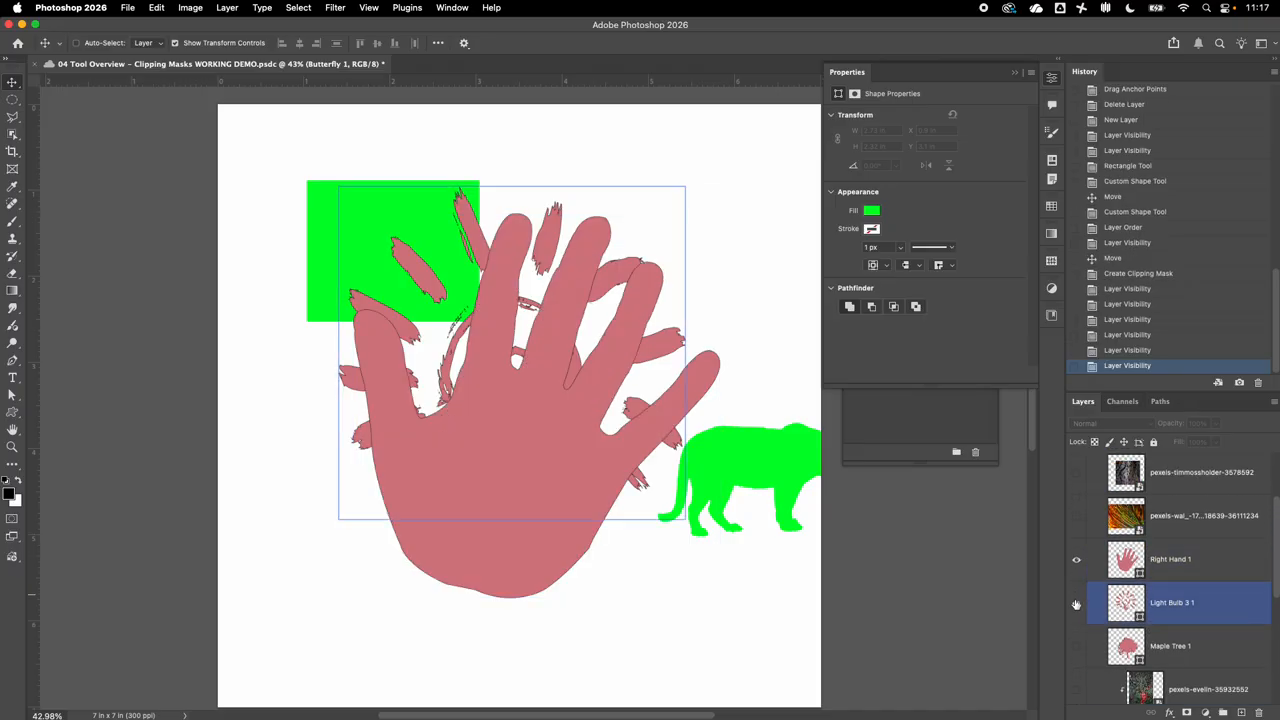
Show the colorful leaf photo above Right Hand 1 and clip it to the hand shape
{"action": "left_click", "coordinate": [1076, 516]}
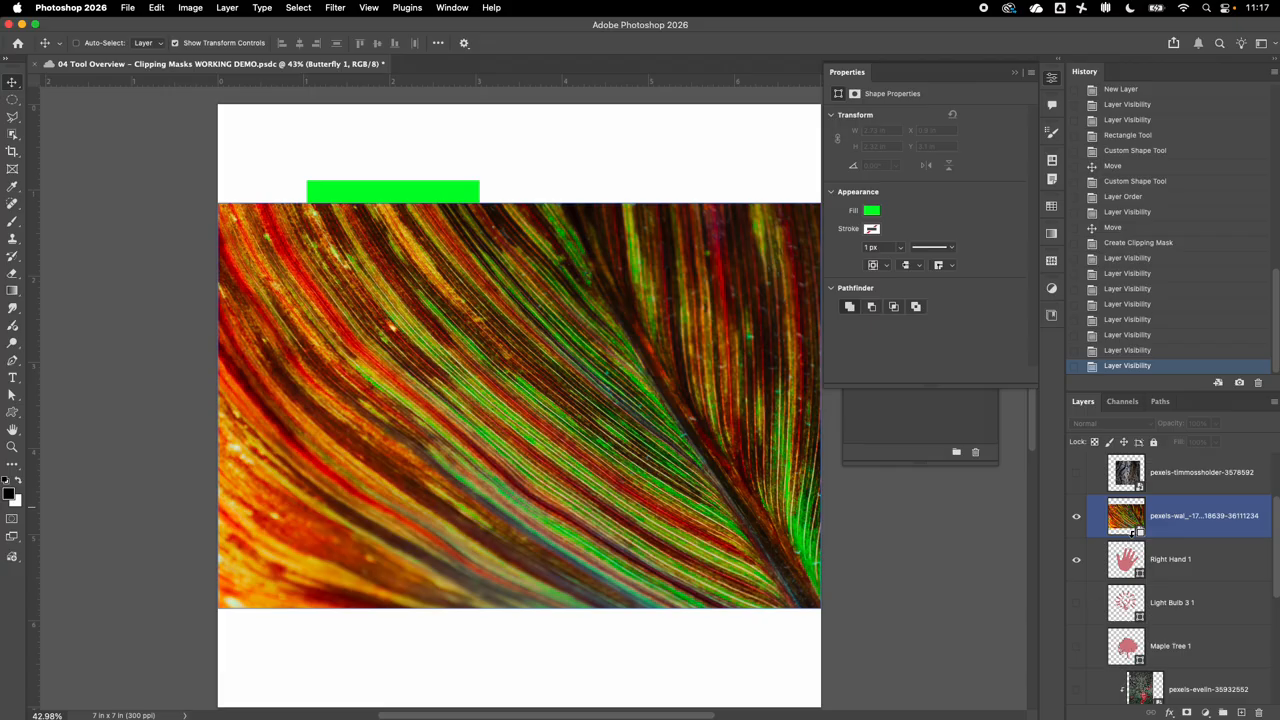
{"action": "left_click", "coordinate": [1133, 538], "text": "alt"}
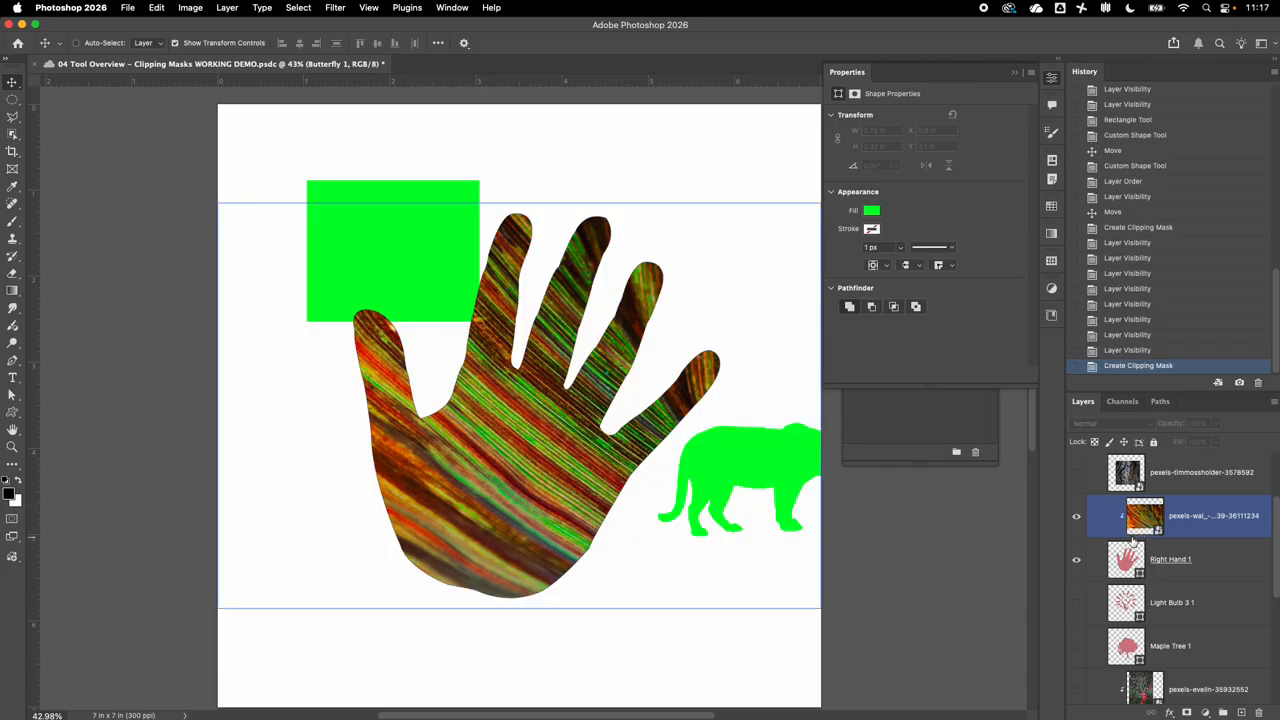
{"action": "scroll", "coordinate": [1190, 539], "scroll_direction": "up", "scroll_amount": 3}
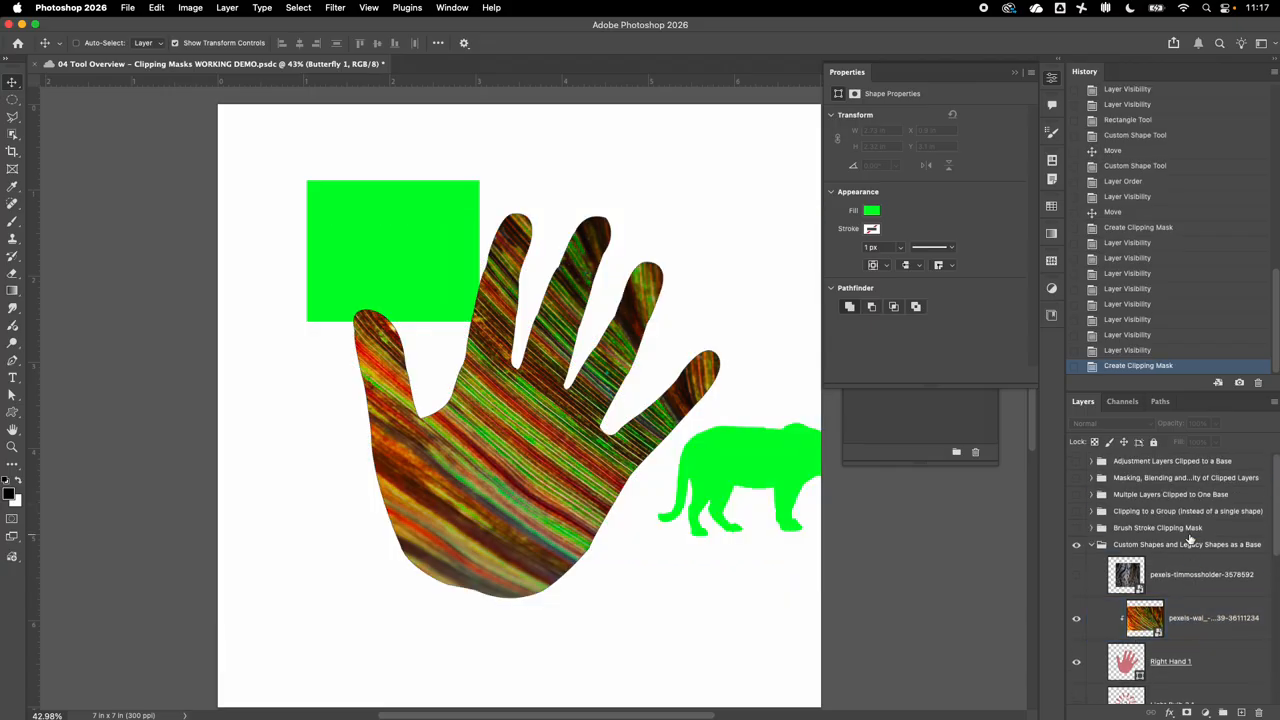